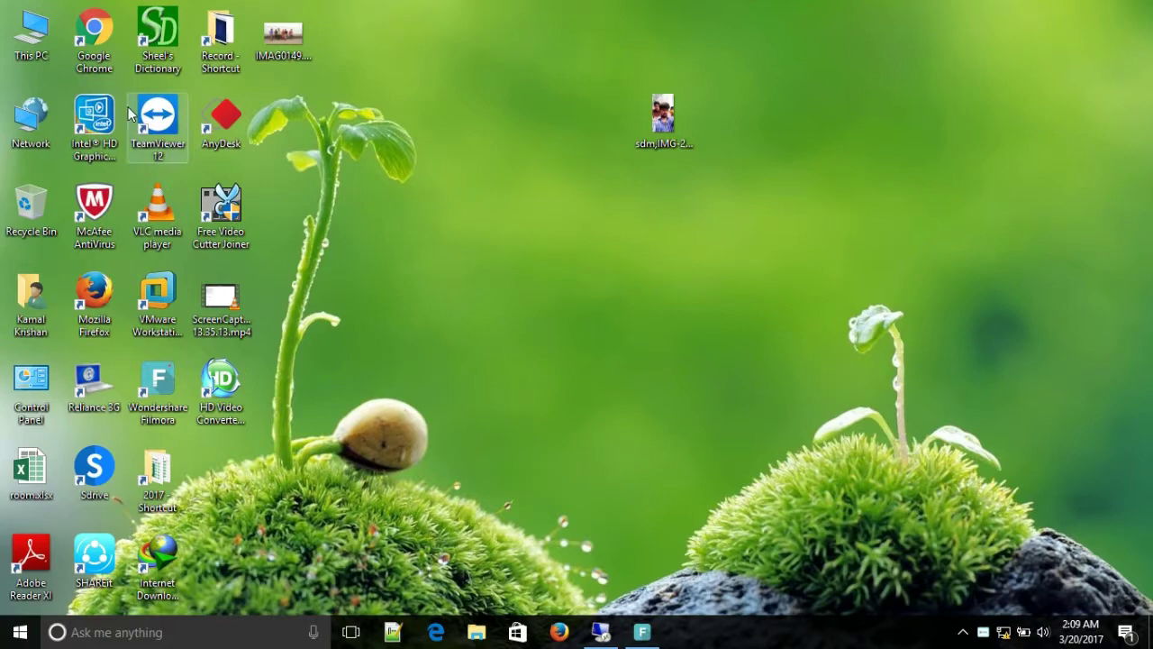
Browse the drives in This PC and the computers in Network, and check what ACER-PC and its neighbouring computer share.
double_click(43, 60)
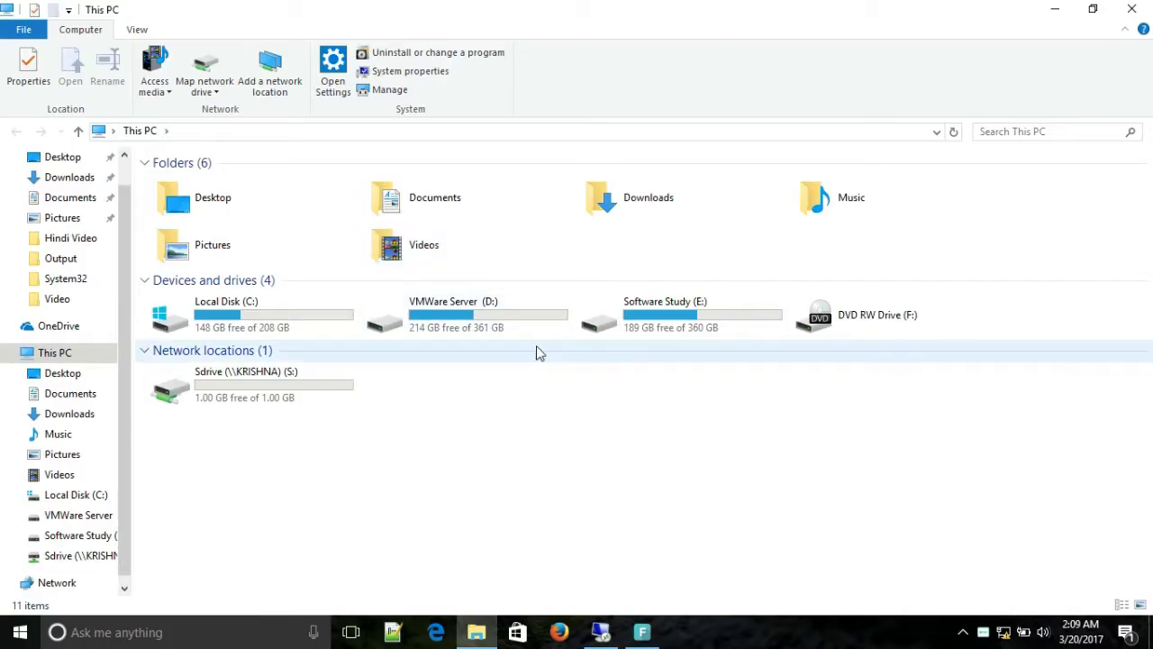
click(693, 302)
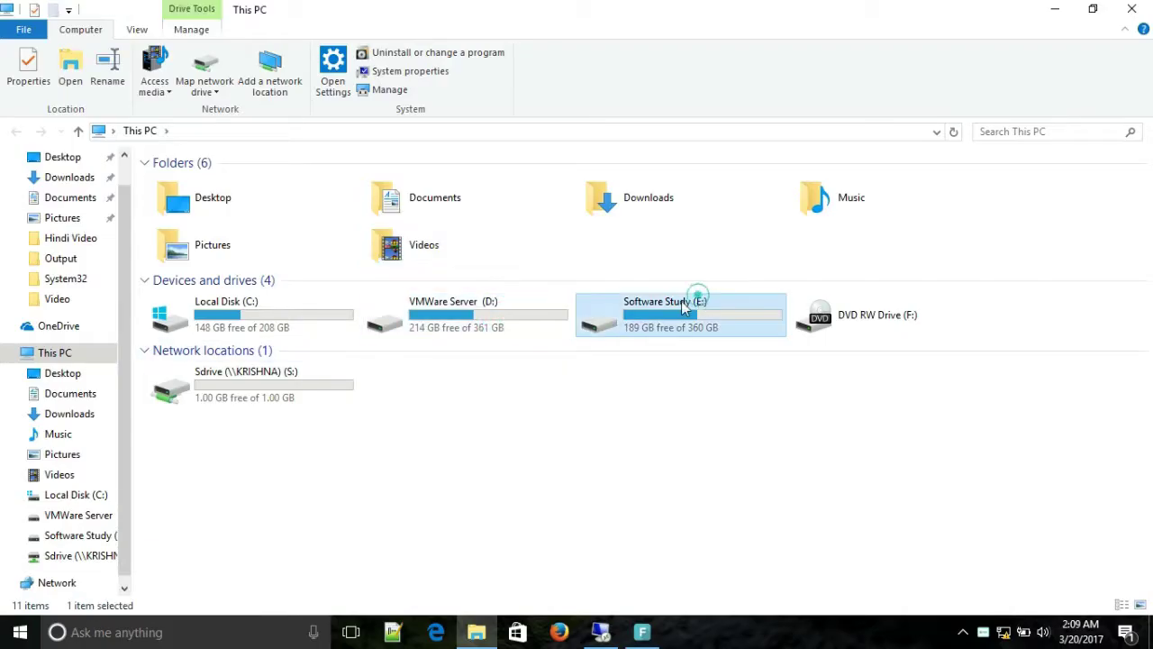
click(36, 582)
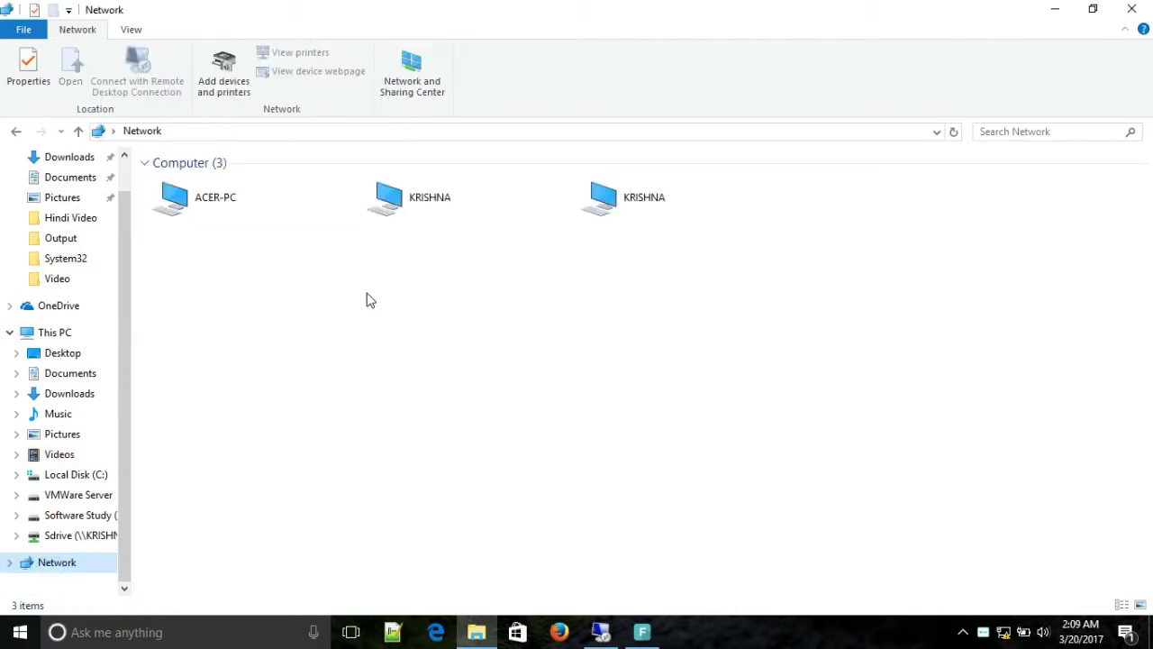
double_click(224, 200)
click(18, 132)
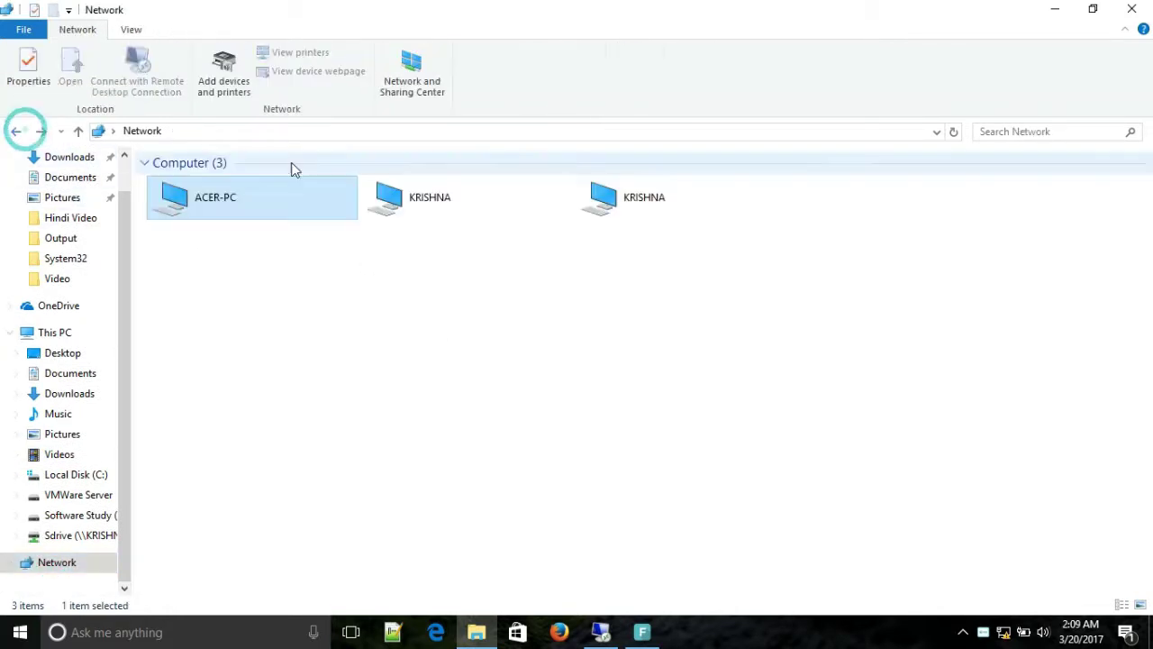
double_click(387, 193)
click(18, 132)
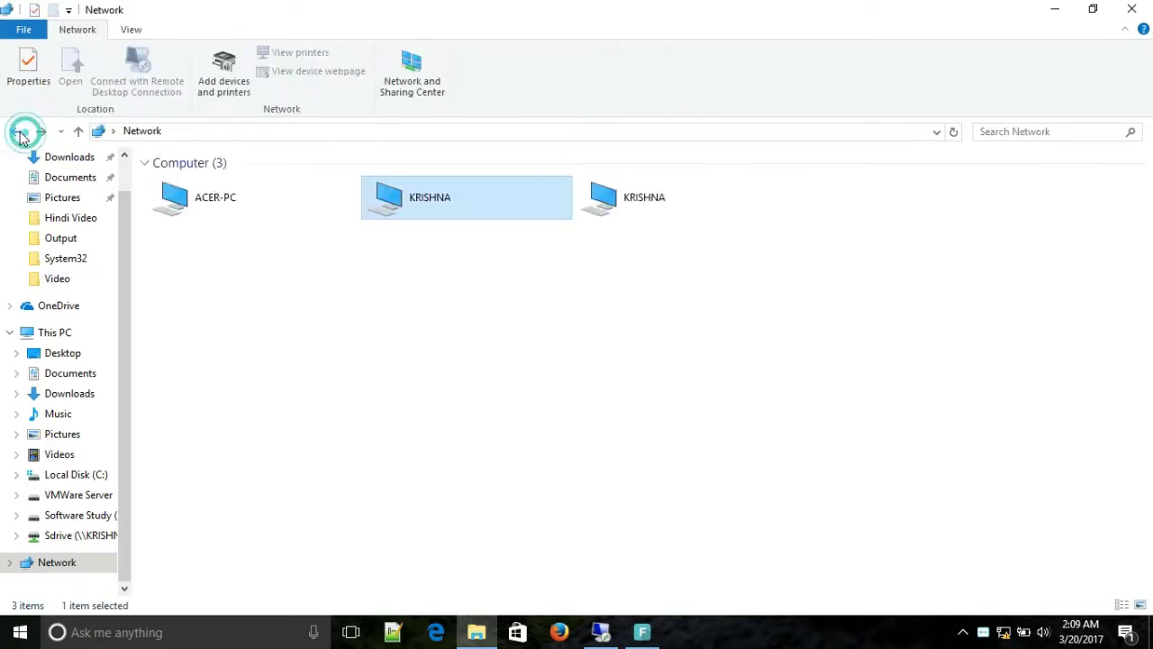
click(41, 333)
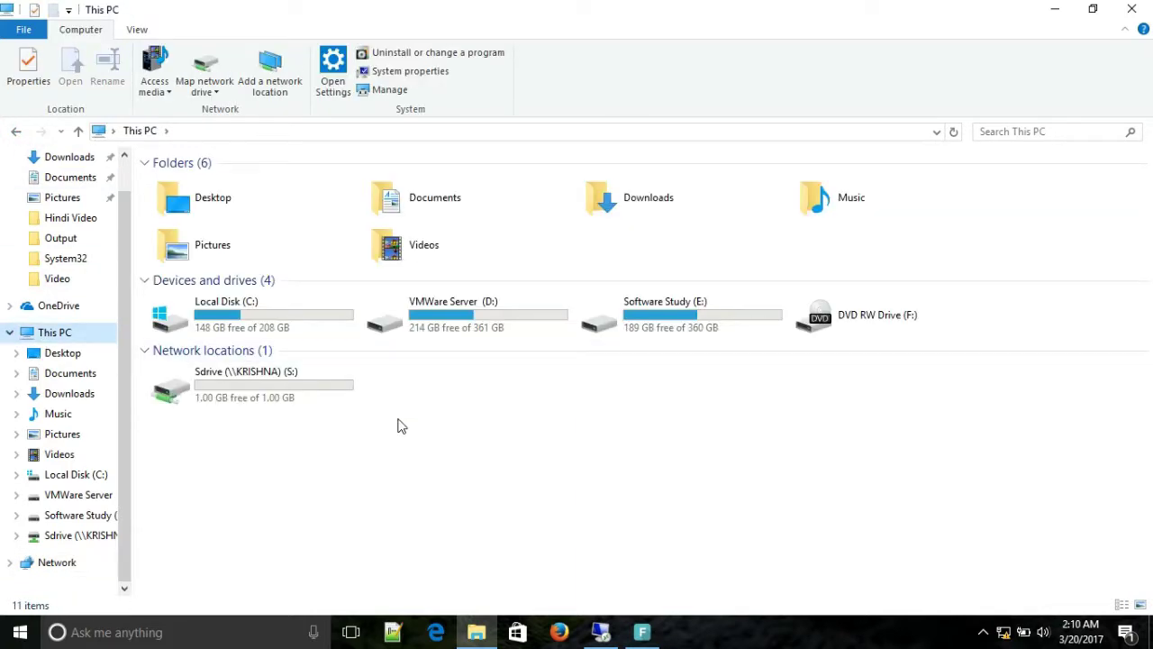
click(36, 564)
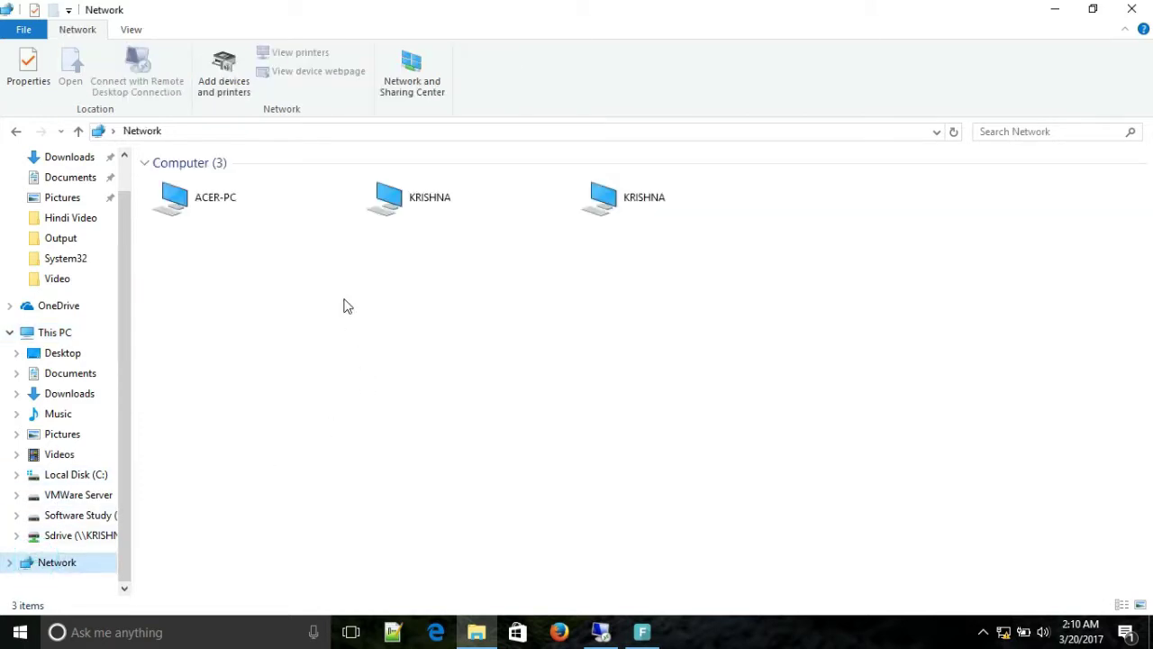
click(259, 195)
click(458, 203)
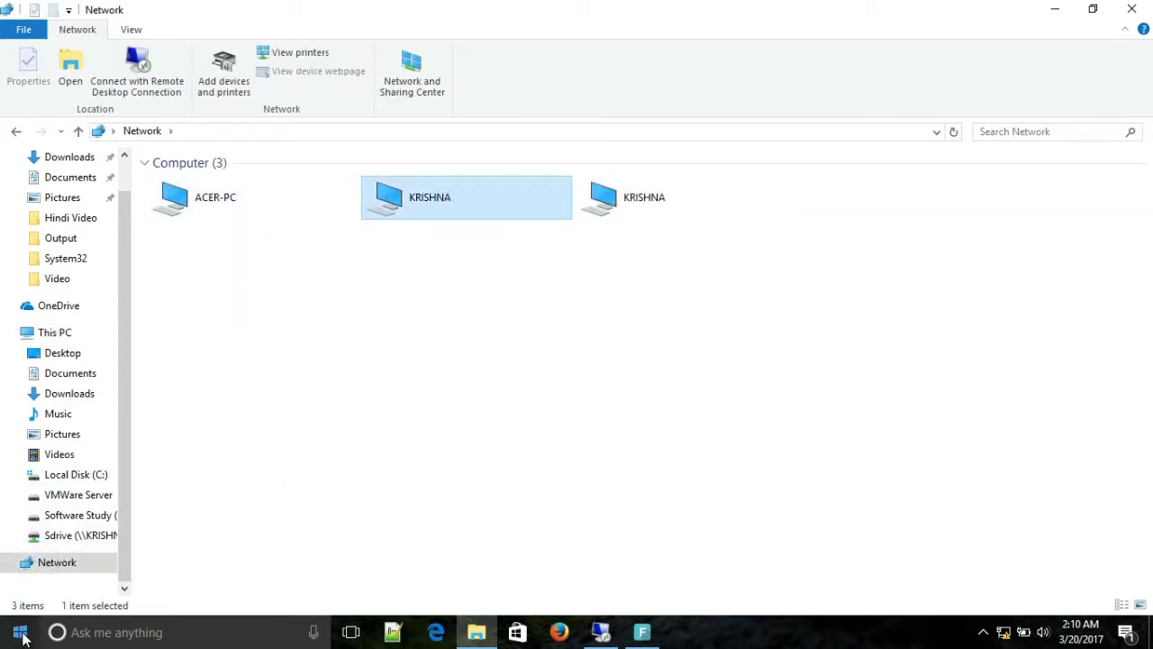
key(super)
key(super)
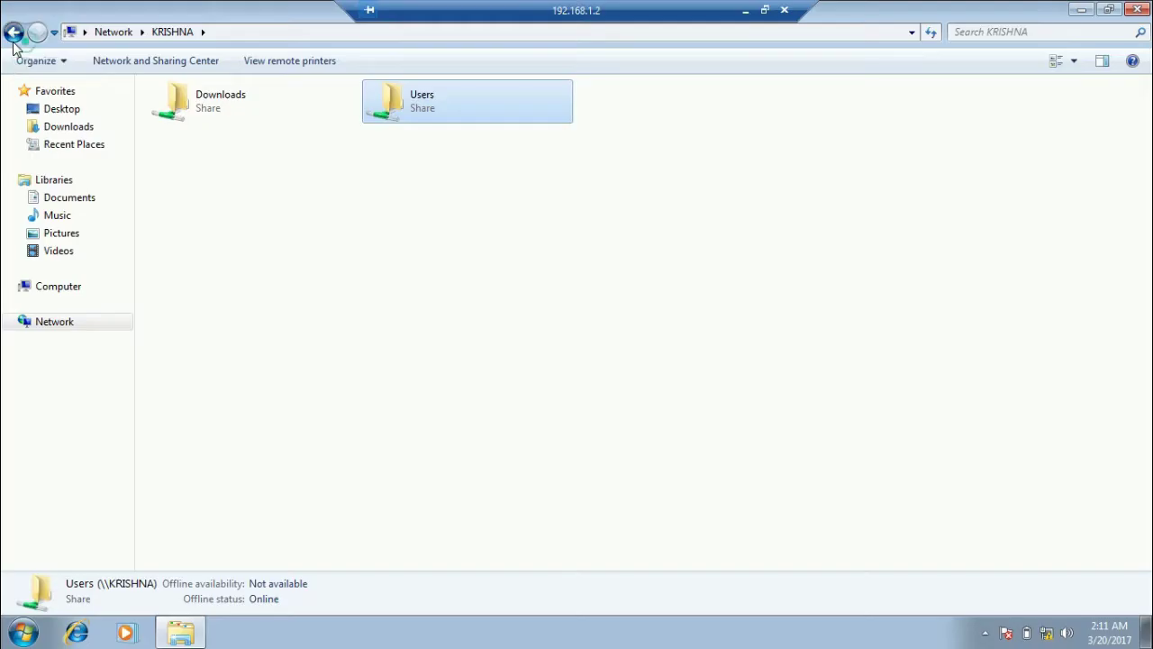
In the remote session on 192.168.1.2, check ACER-PC for shared folders and return to the Computer drive list.
click(18, 30)
double_click(211, 138)
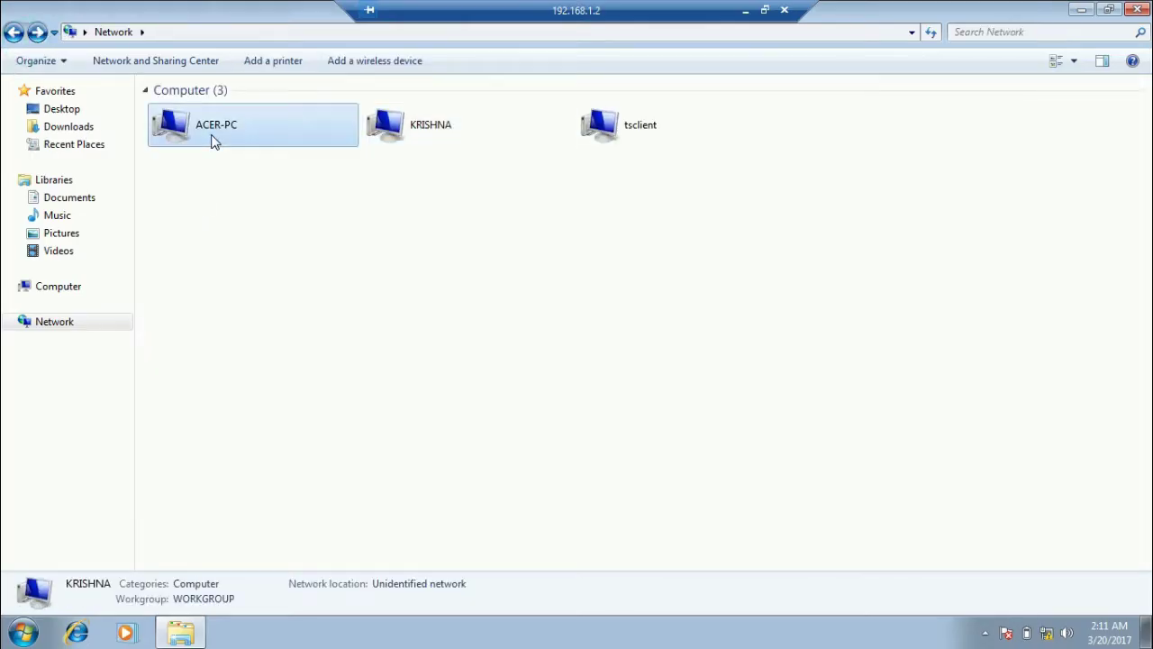
click(13, 33)
click(14, 34)
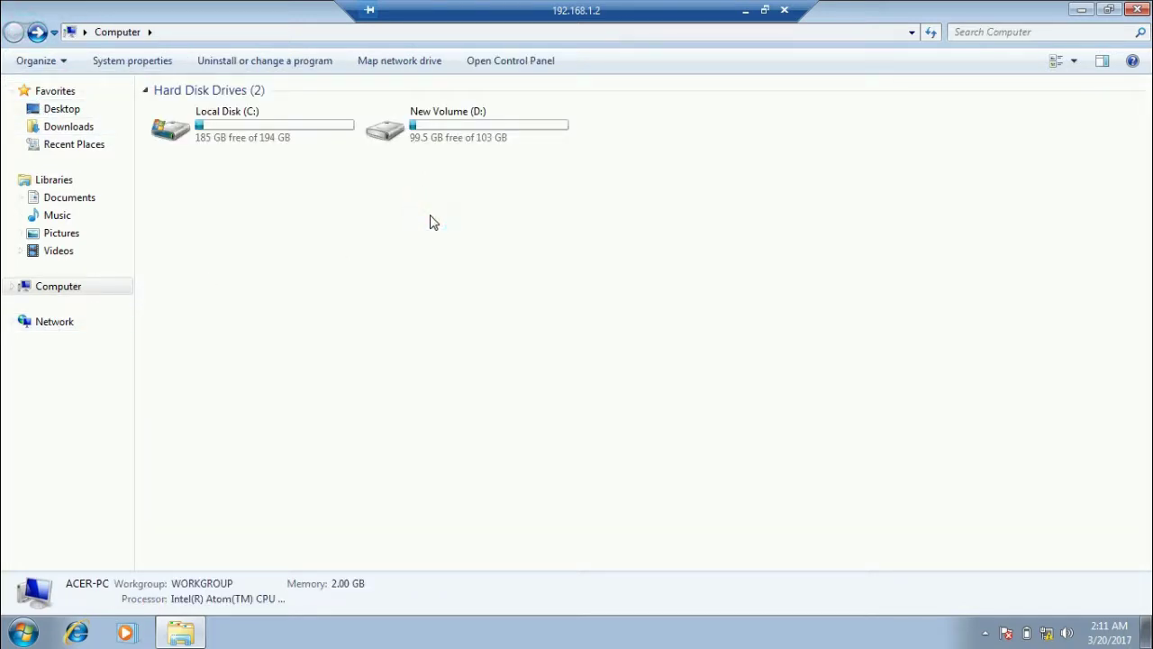
Enable sharing of the New Volume (D:) drive in its advanced sharing settings.
right_click(457, 120)
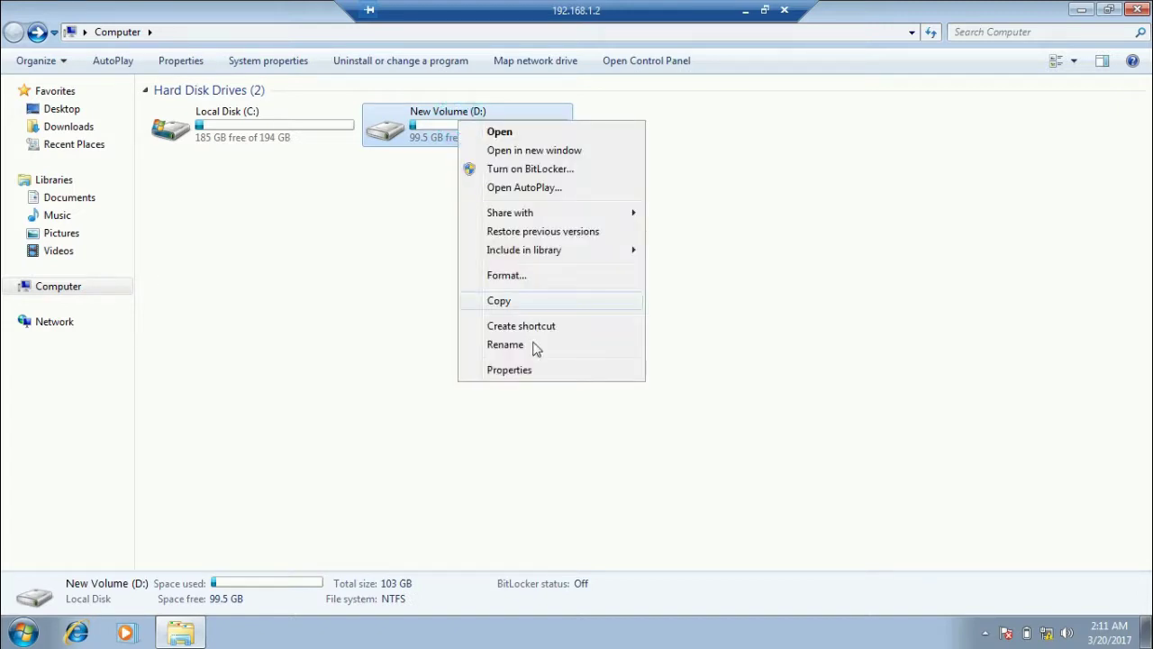
click(534, 370)
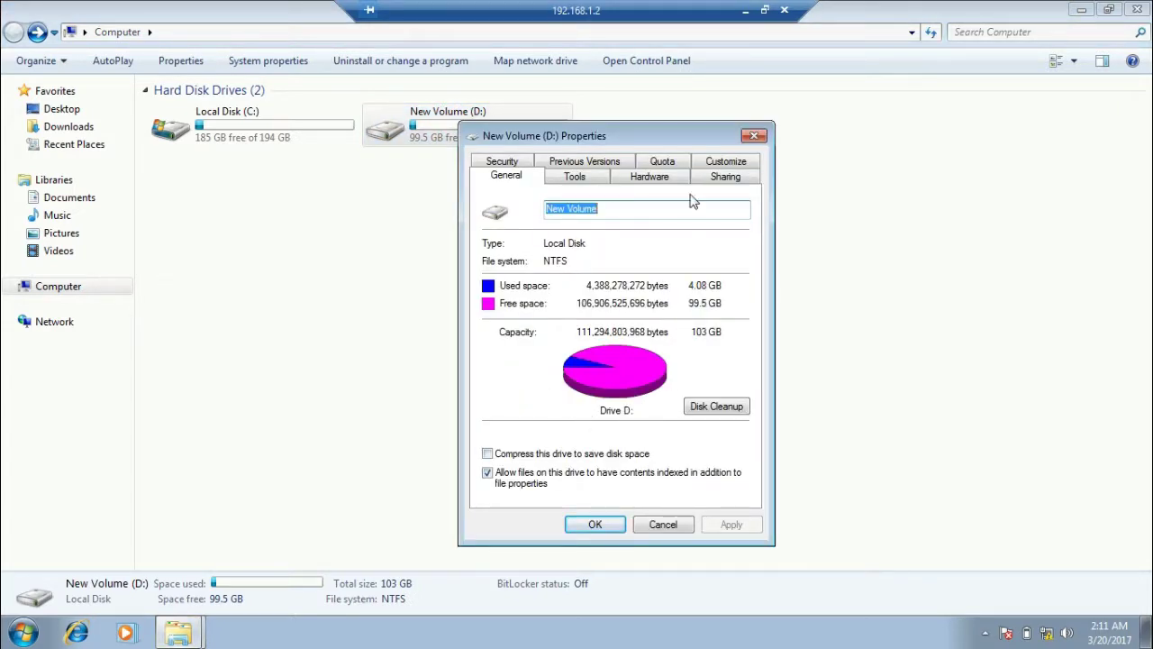
click(726, 180)
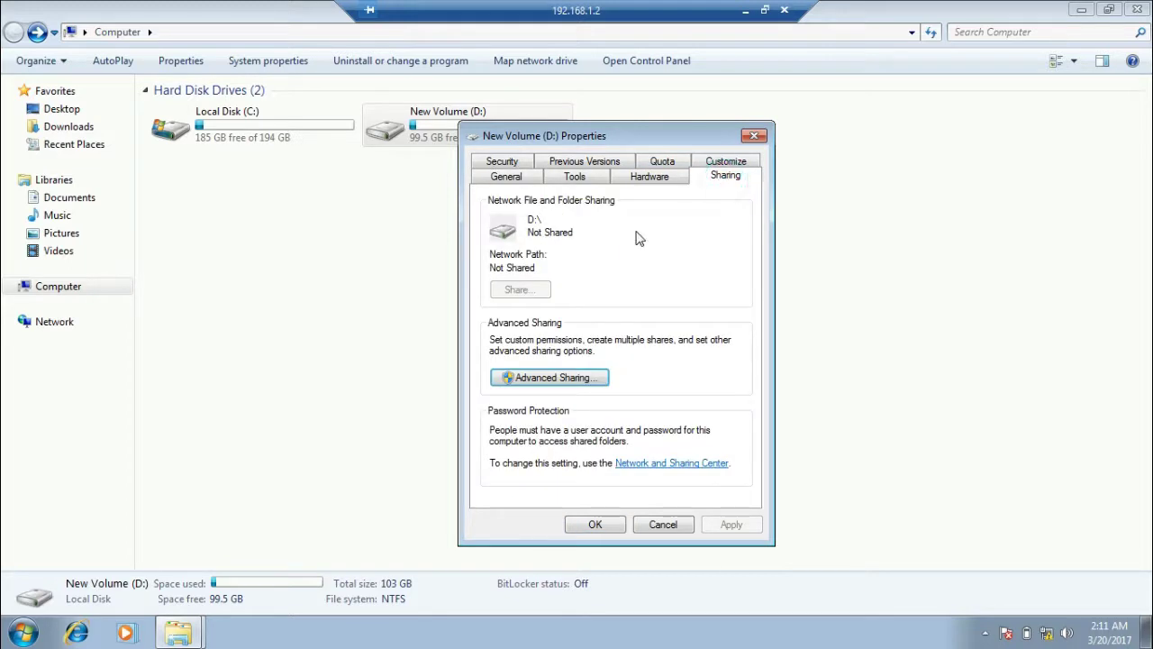
click(559, 379)
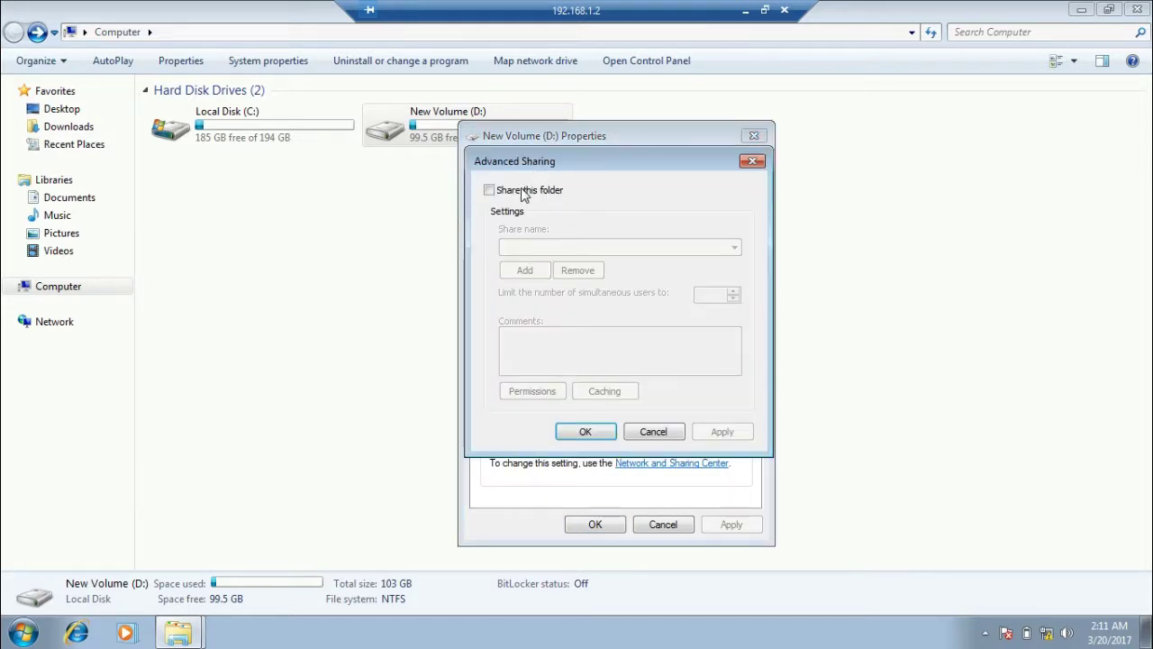
click(523, 191)
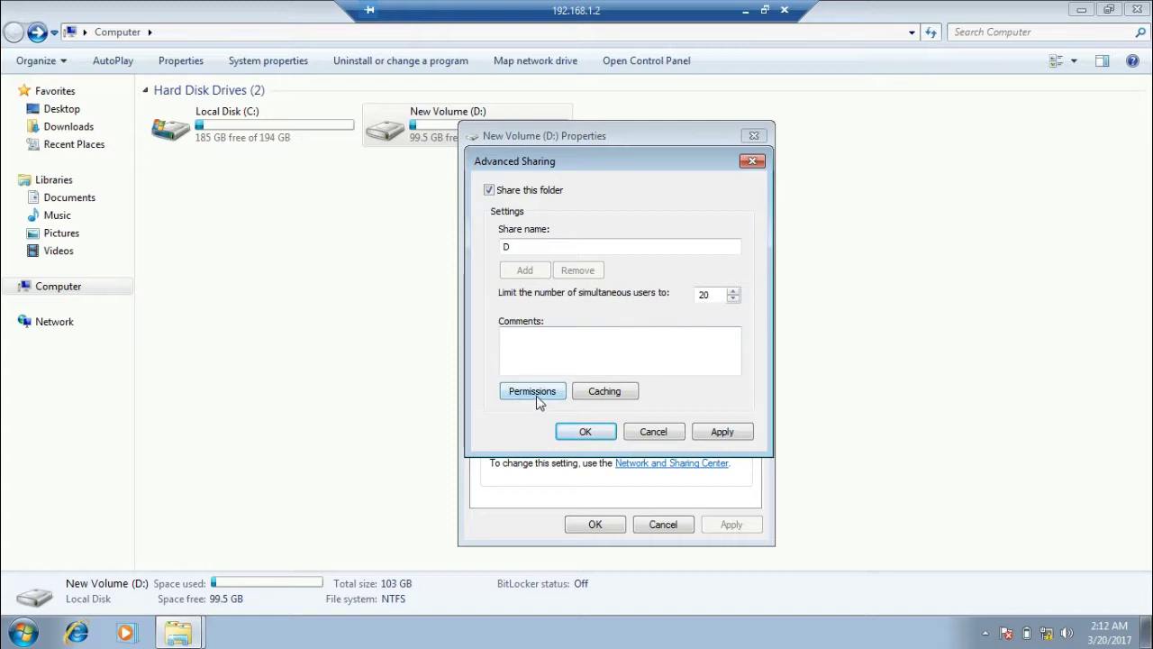
Allow Everyone Full Control in the D share's permissions, then apply the sharing settings and close the drive's properties.
click(537, 401)
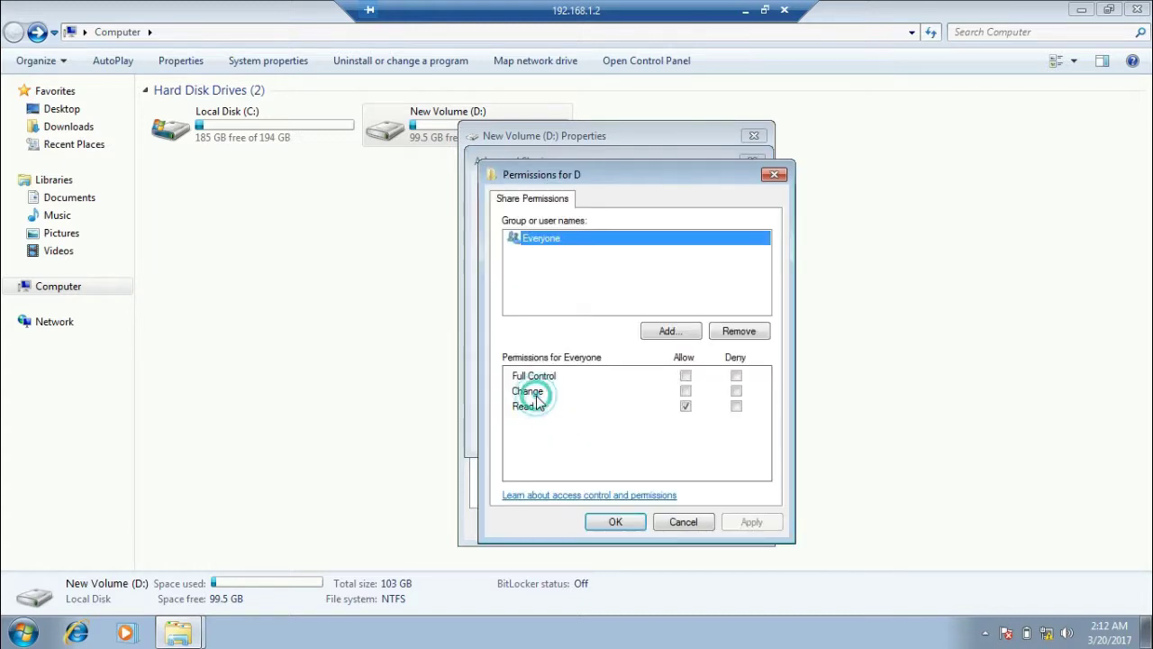
click(685, 377)
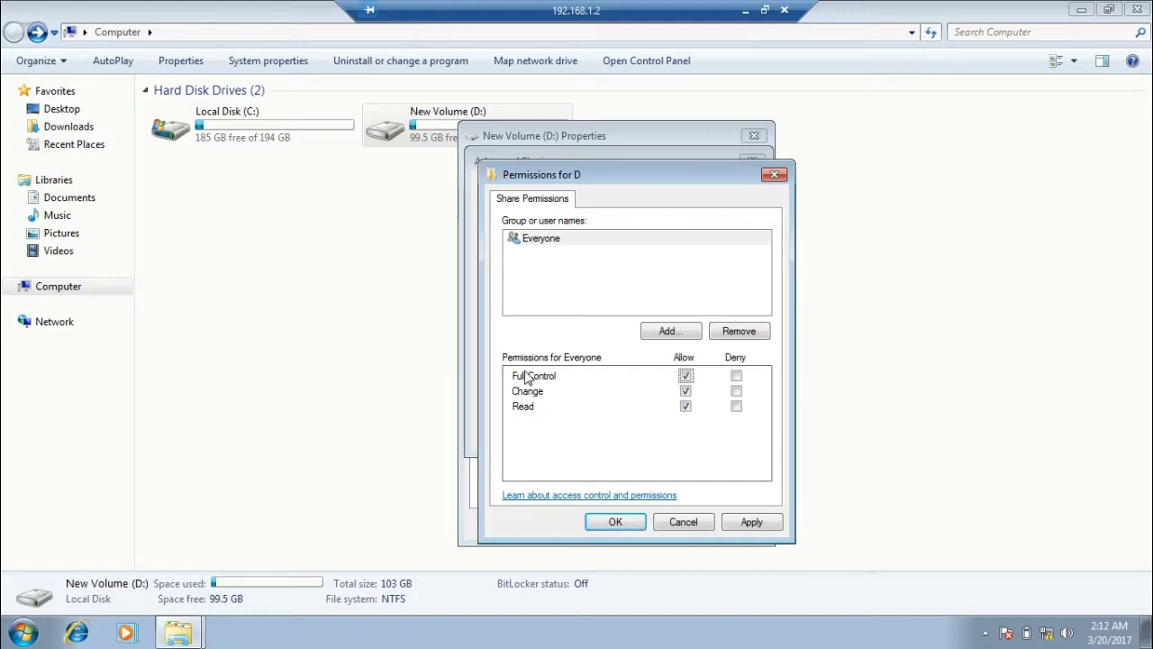
click(748, 522)
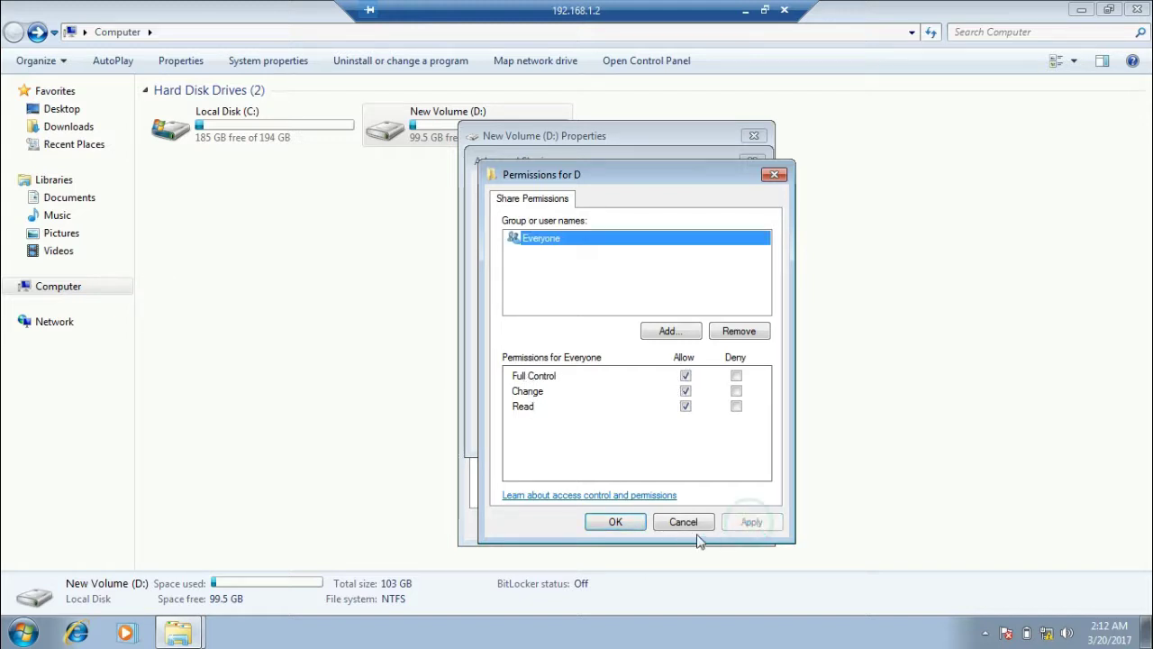
click(618, 521)
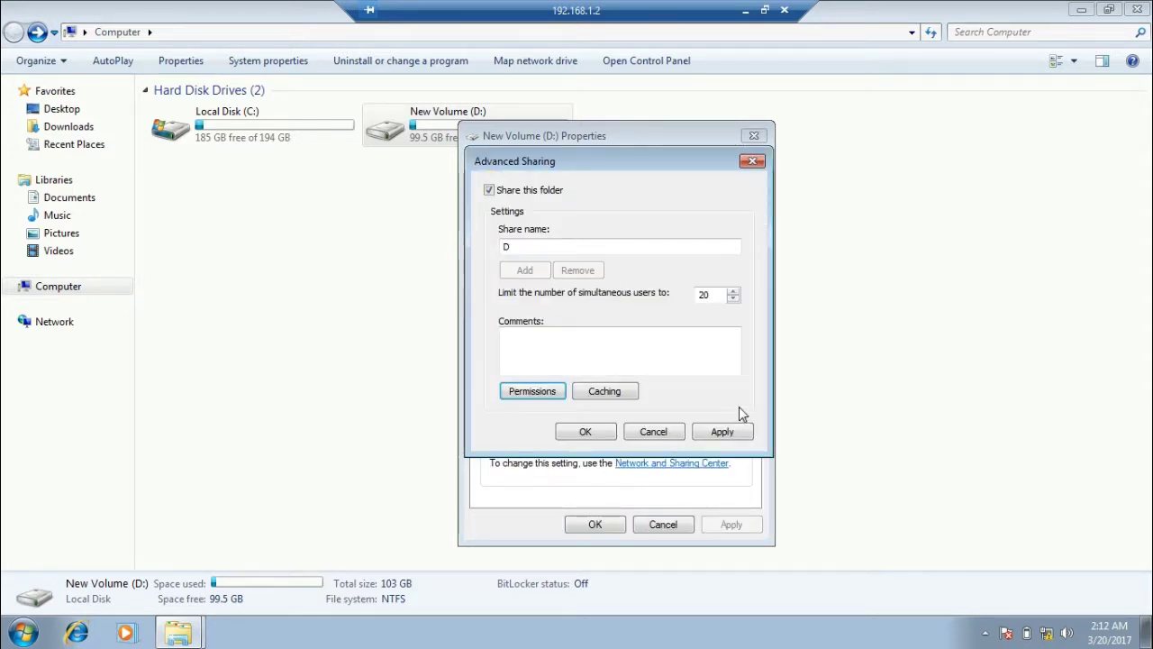
click(722, 434)
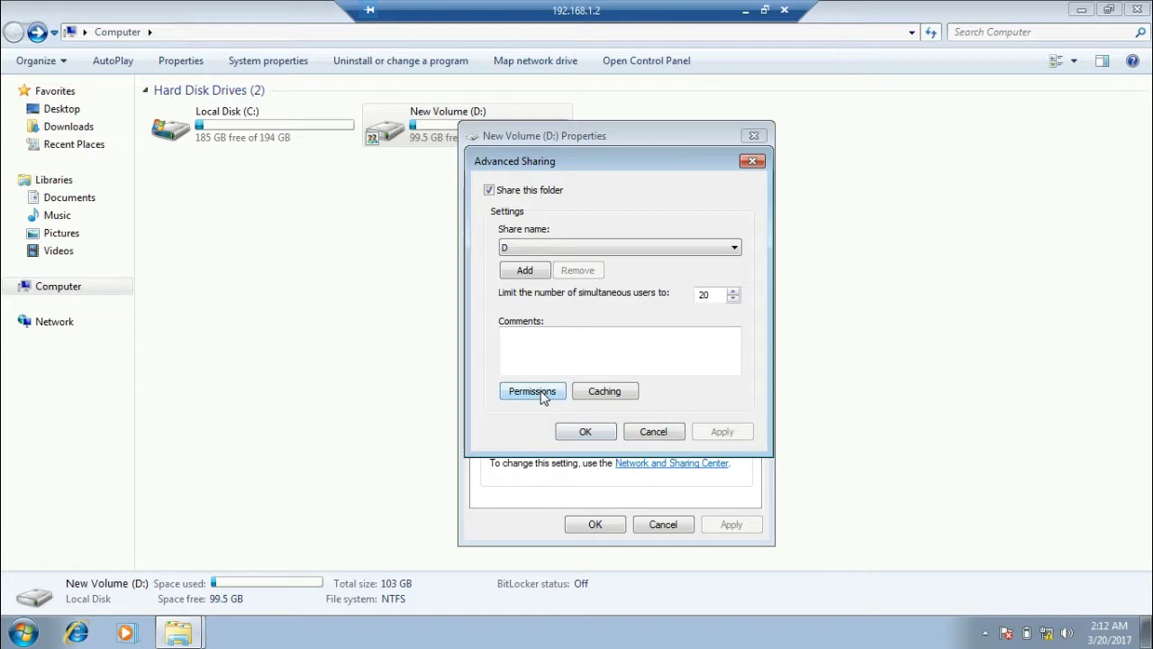
click(591, 436)
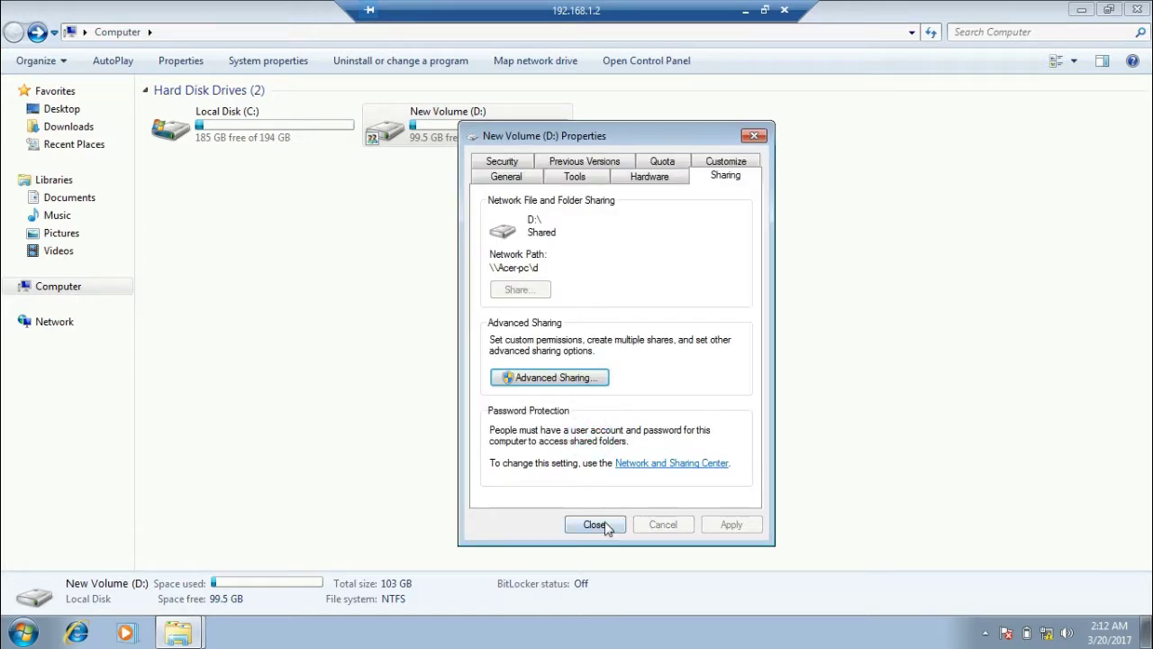
click(594, 524)
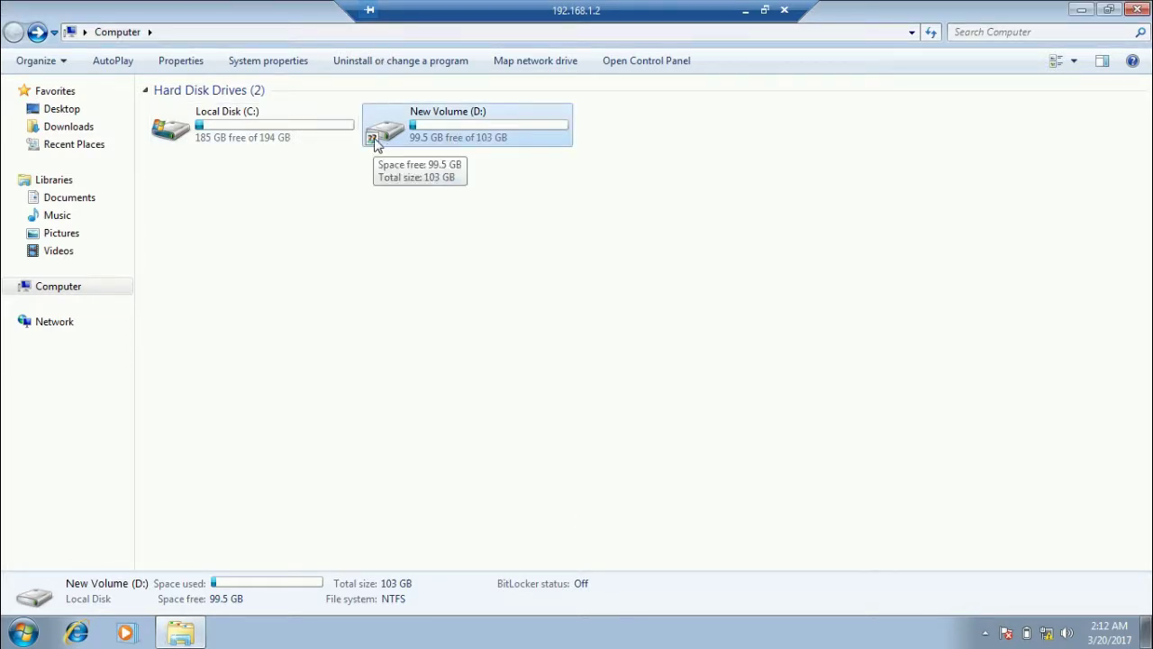
Check the d share on ACER-PC by opening its centos 6 folder, then return to the Network list.
click(51, 324)
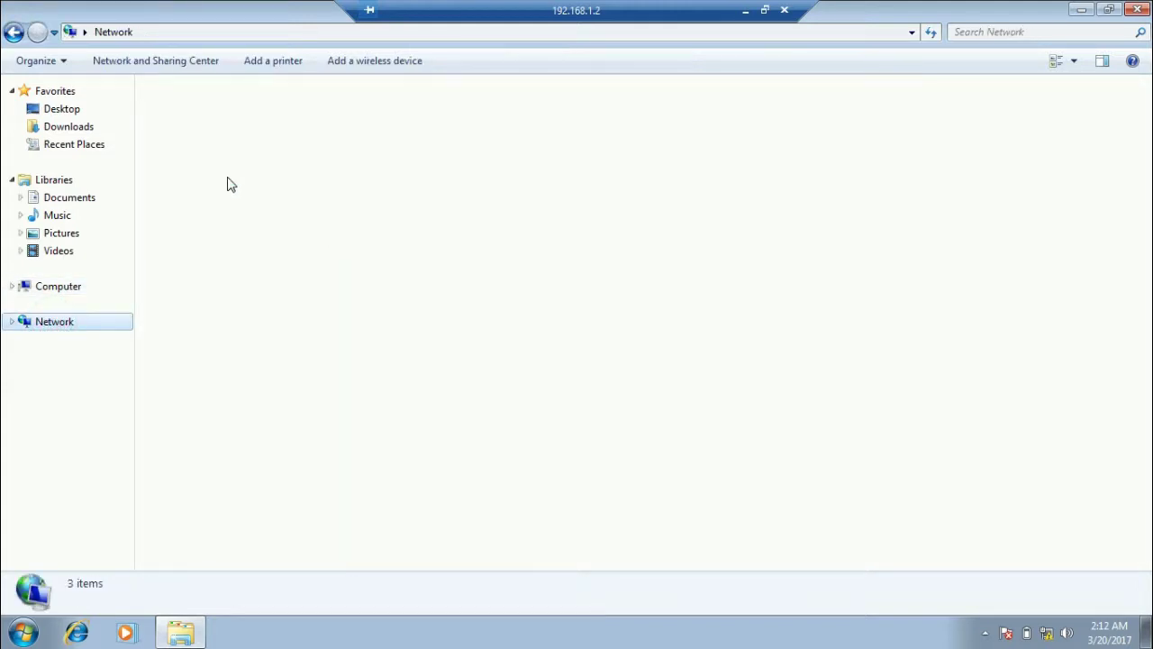
double_click(202, 131)
double_click(205, 106)
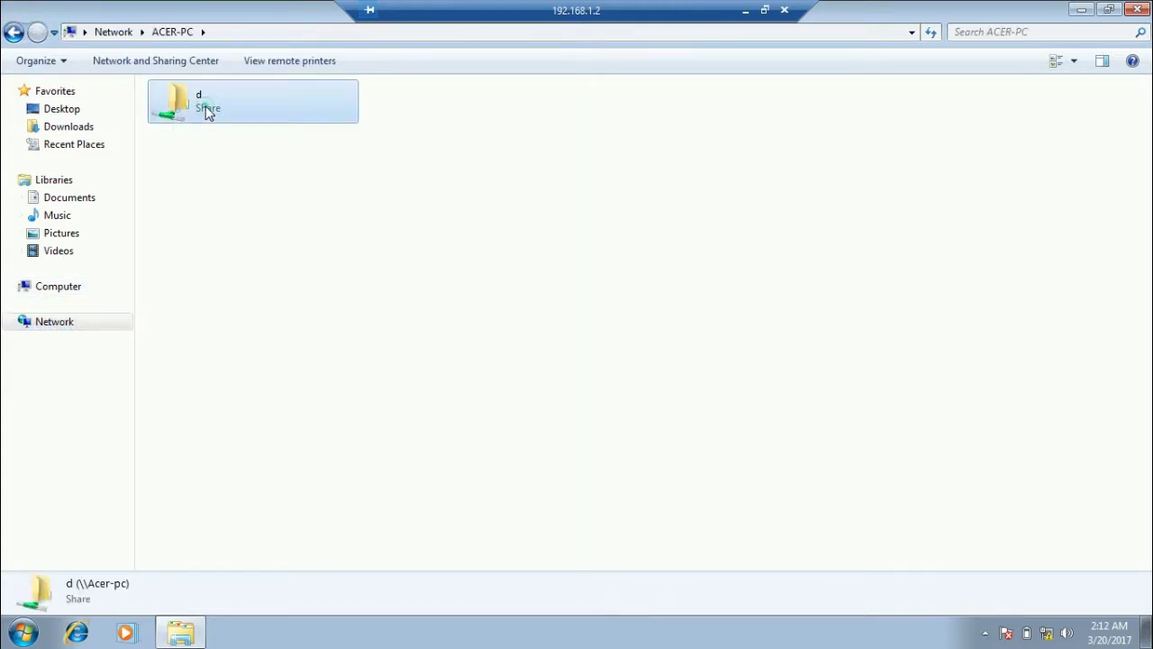
double_click(240, 113)
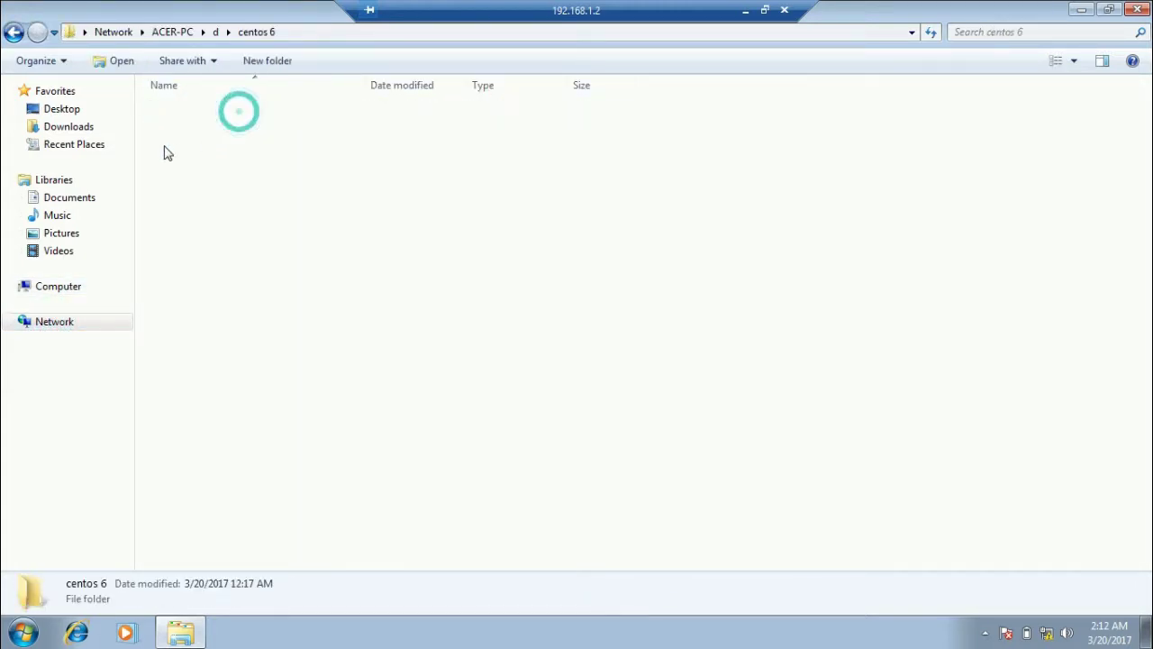
click(54, 322)
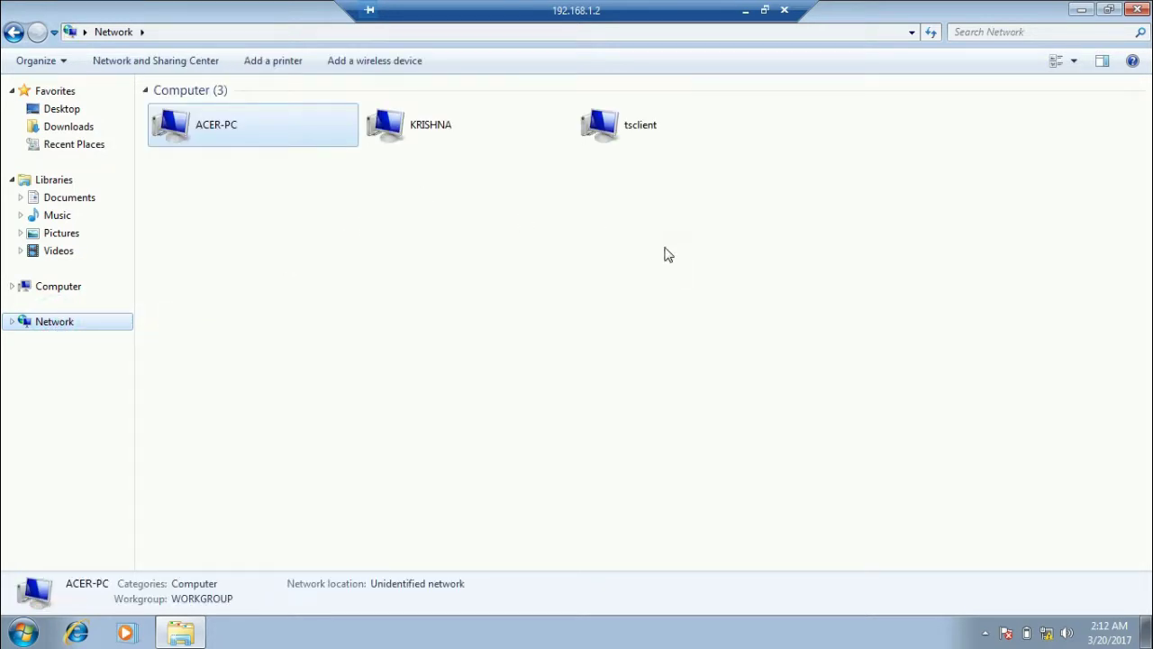
Minimize the remote session and try to open ACER-PC's d share from the local computer's Network list.
click(746, 10)
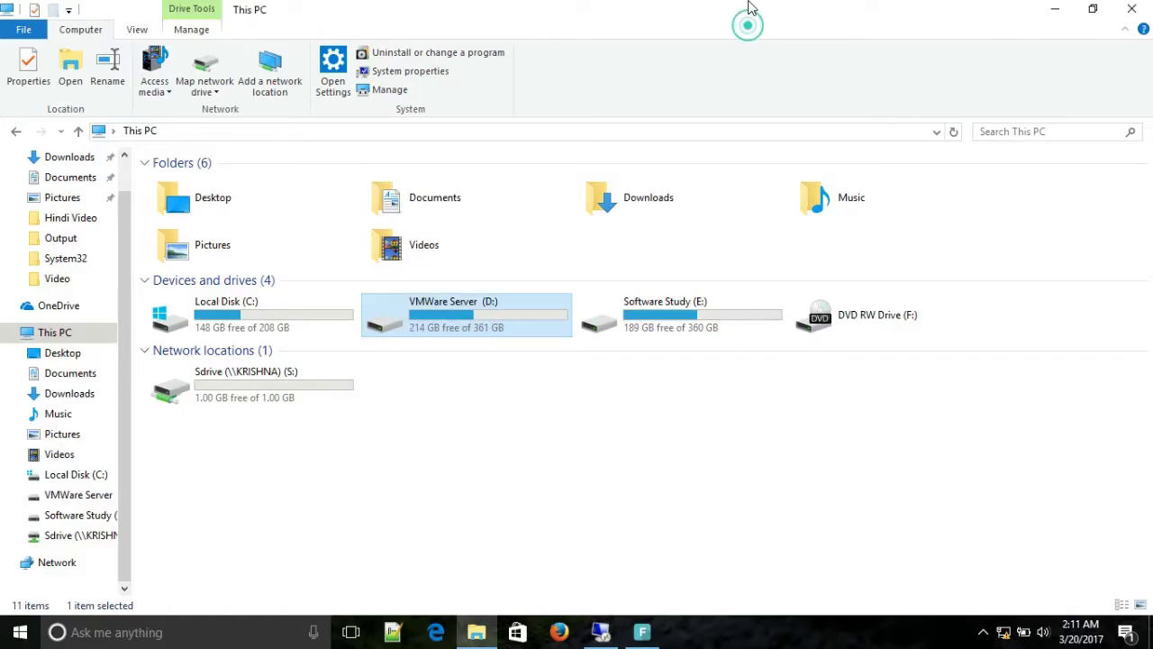
click(45, 563)
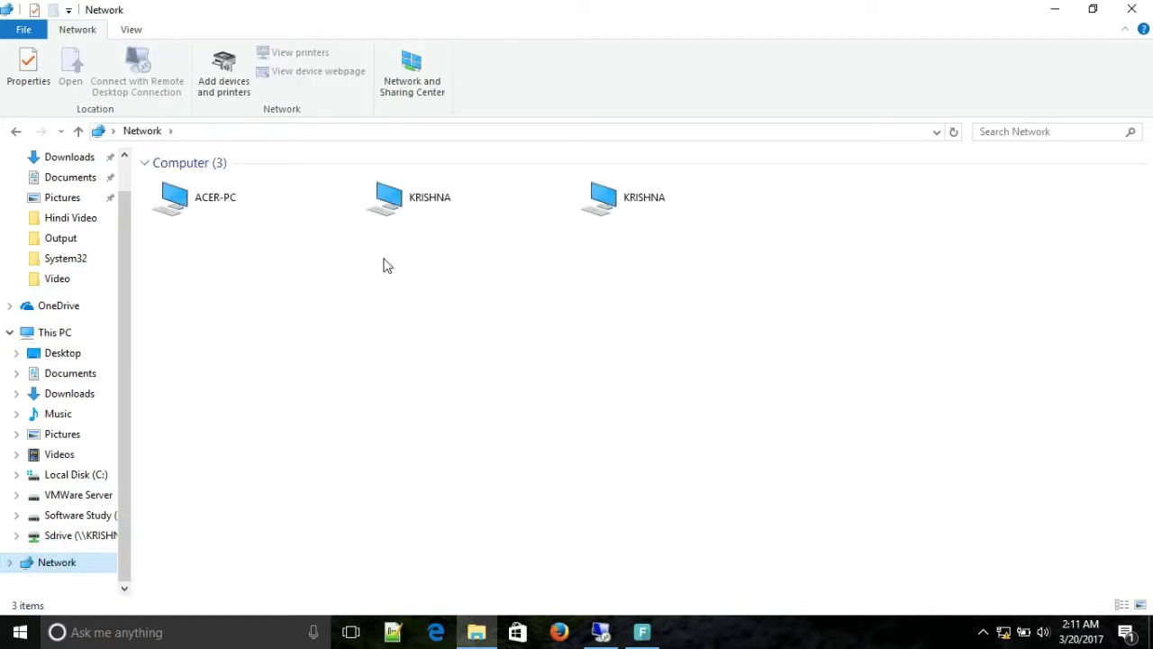
double_click(195, 198)
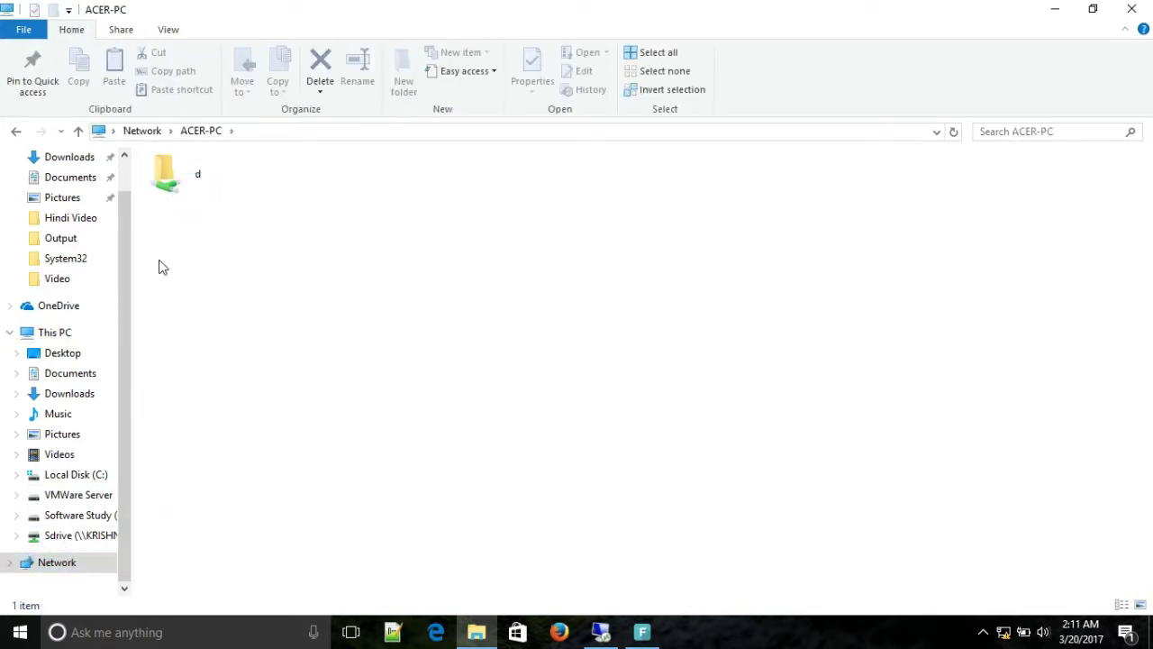
click(212, 180)
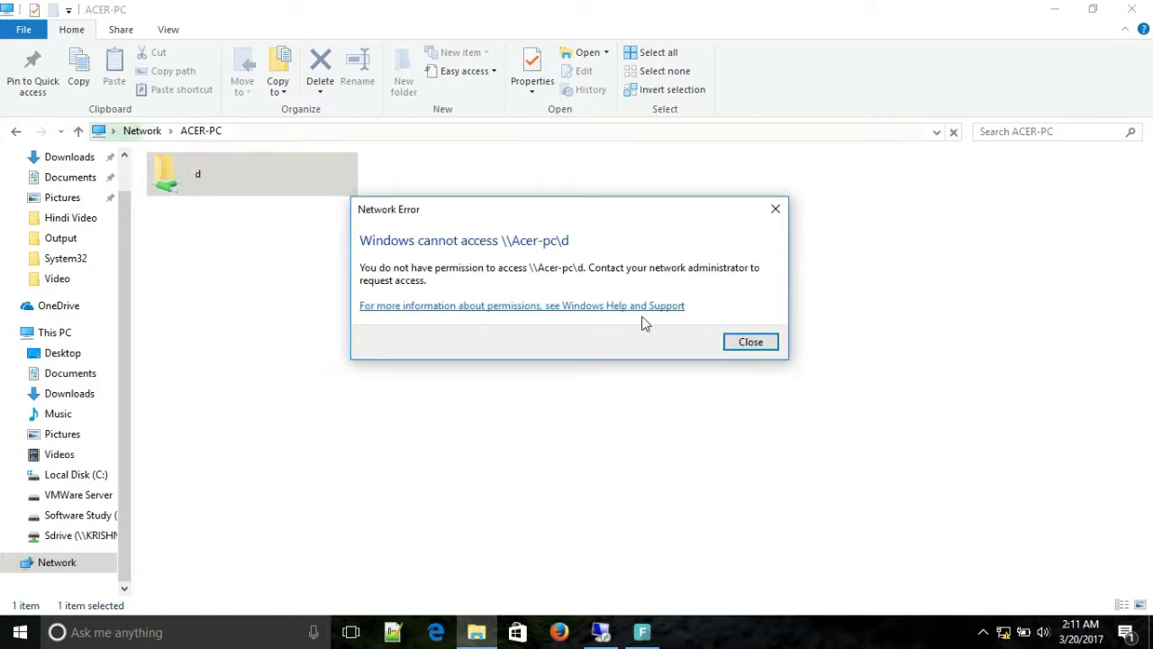
click(750, 343)
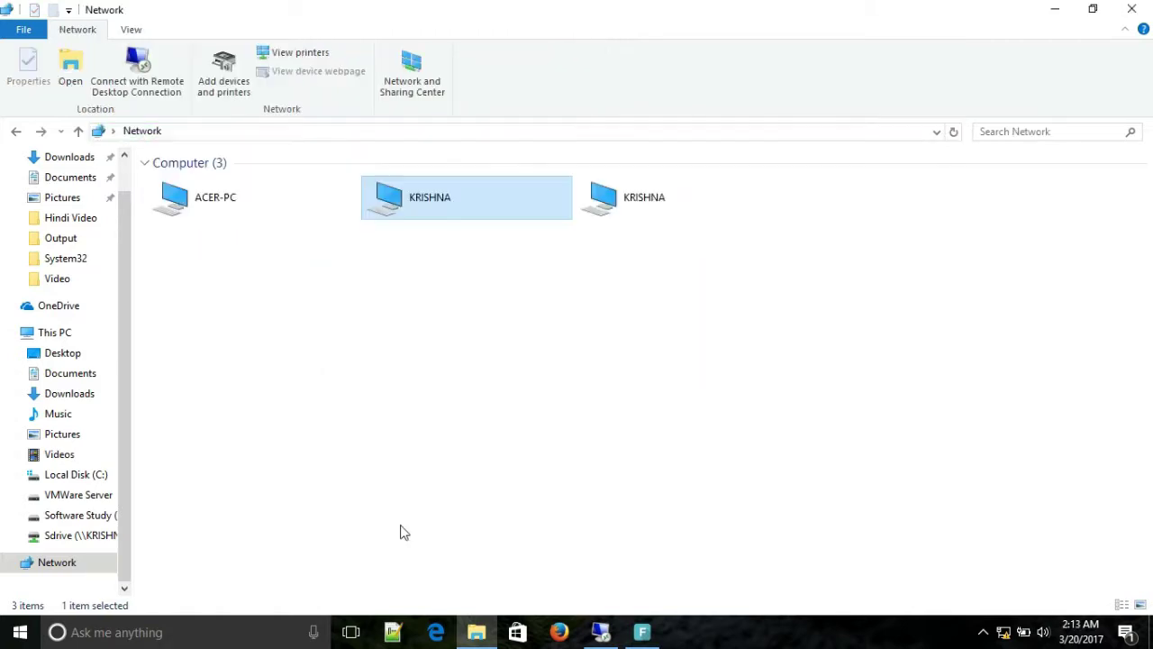
Reopen ACER-PC from the network list and retry opening its d share.
double_click(228, 207)
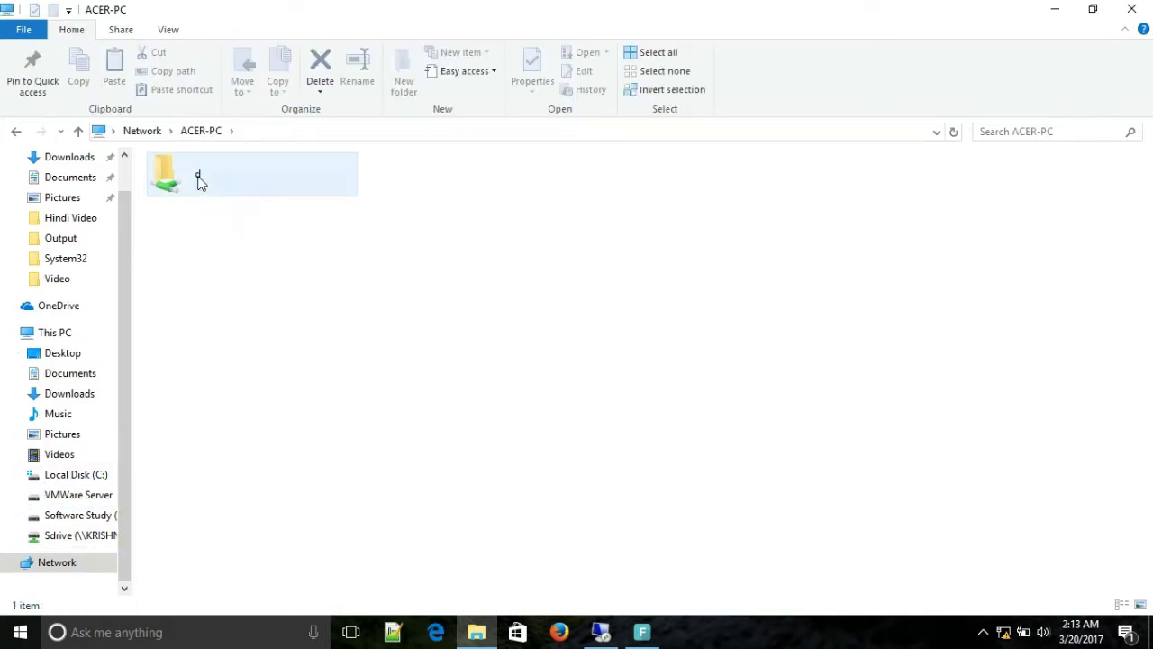
double_click(199, 176)
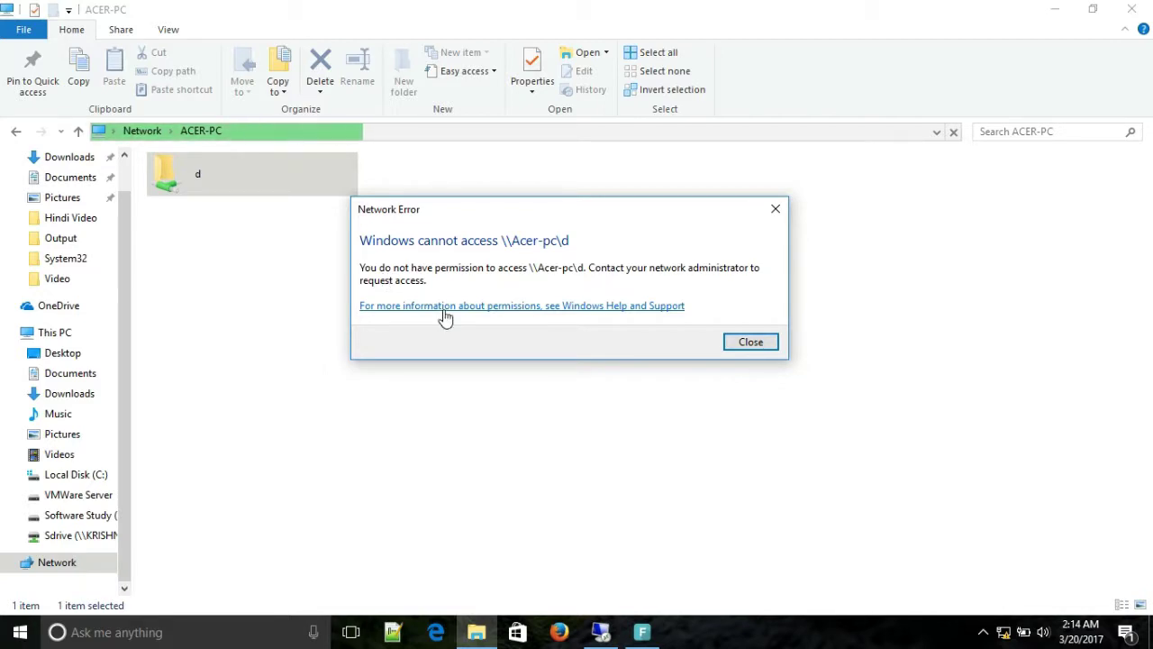
click(751, 344)
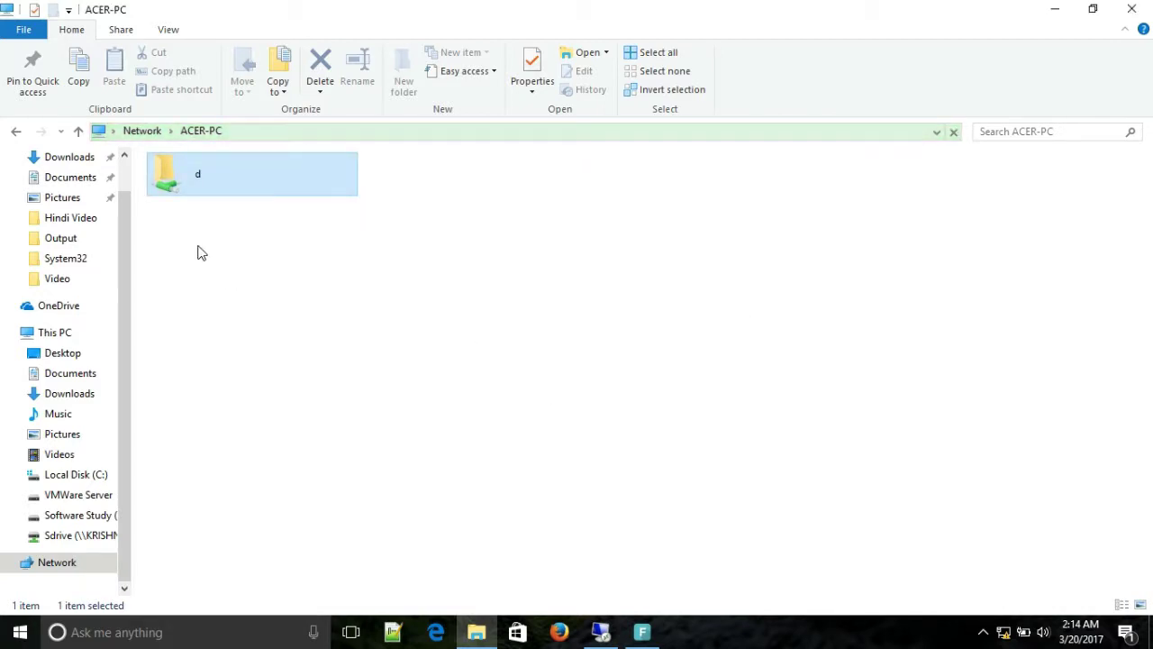
Try once more to open ACER-PC's d share from the local computer, then return to the remote desktop session.
double_click(216, 177)
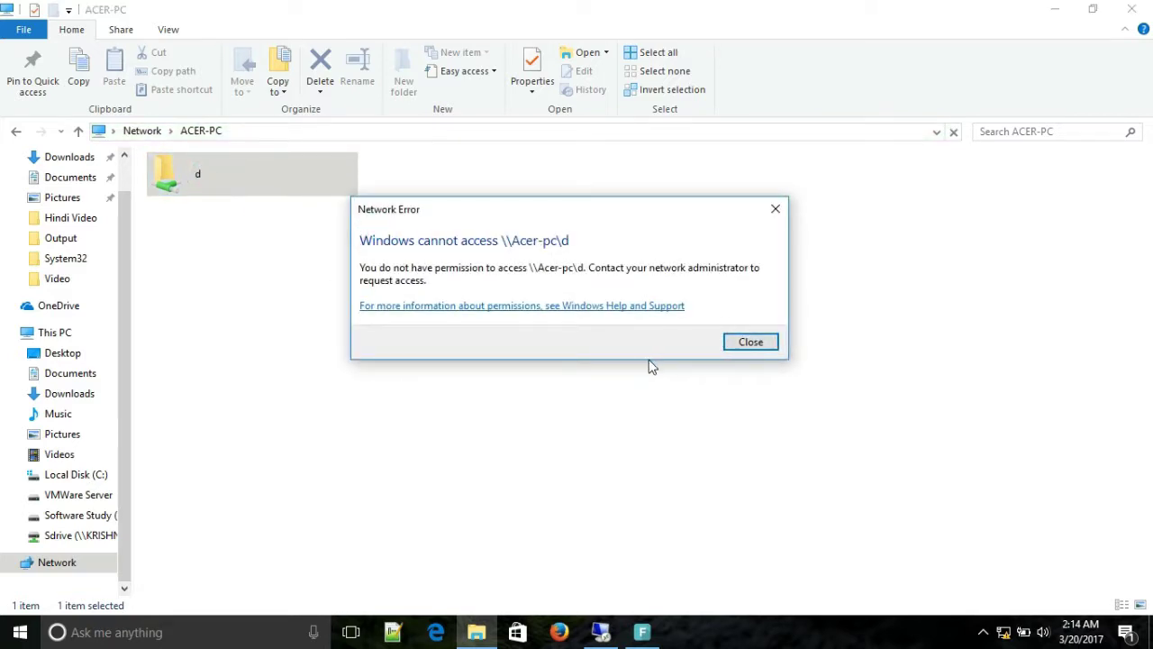
click(759, 344)
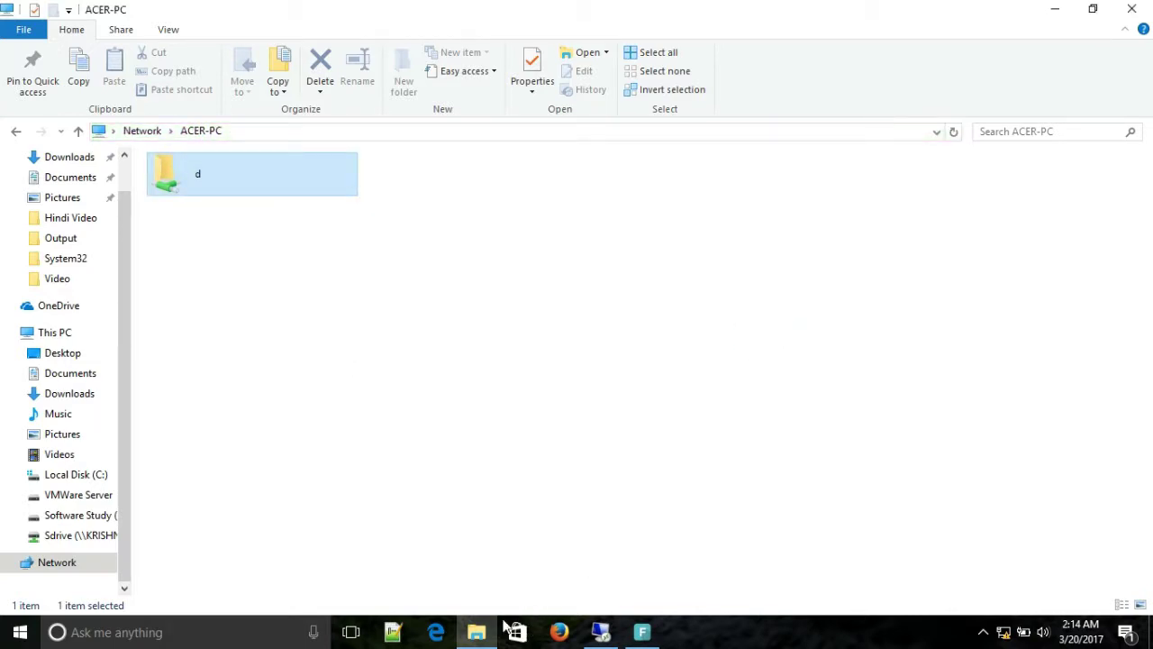
click(599, 633)
Open the security permissions of ACER-PC's New Volume (D:) drive for editing.
click(443, 138)
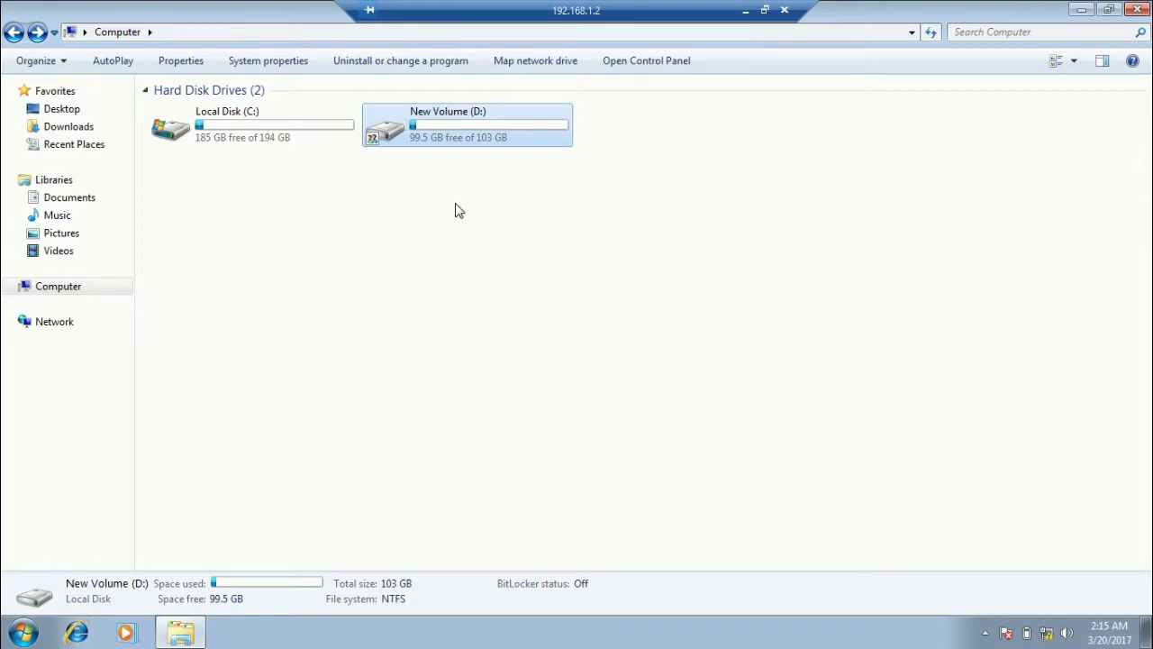
right_click(461, 133)
click(514, 380)
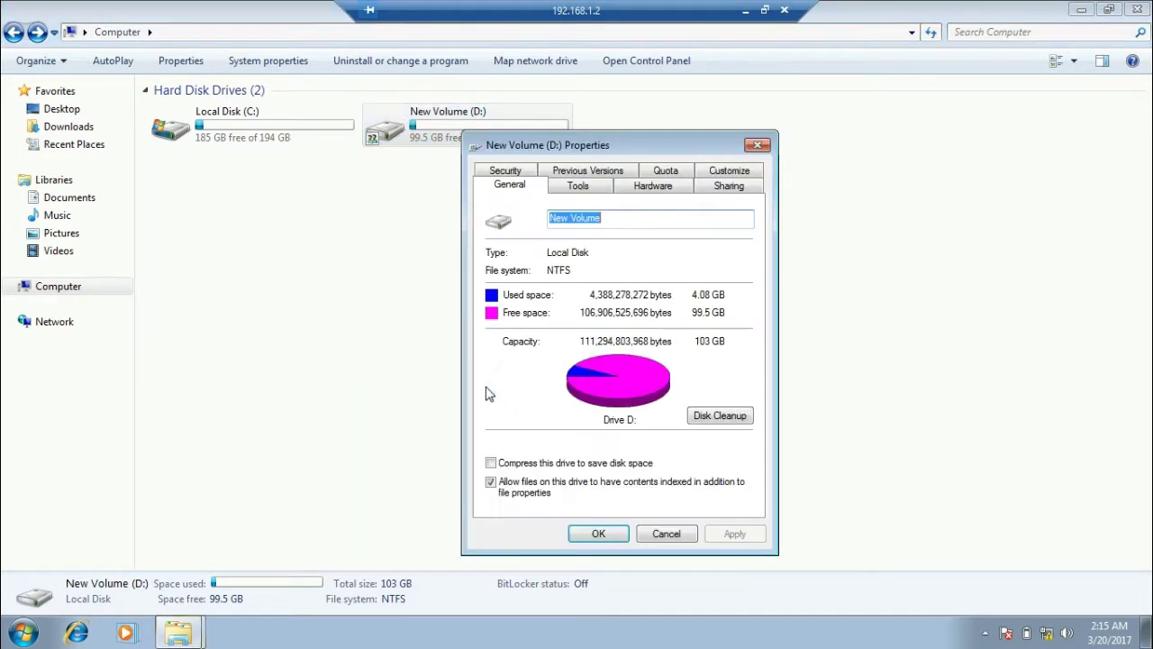
click(506, 171)
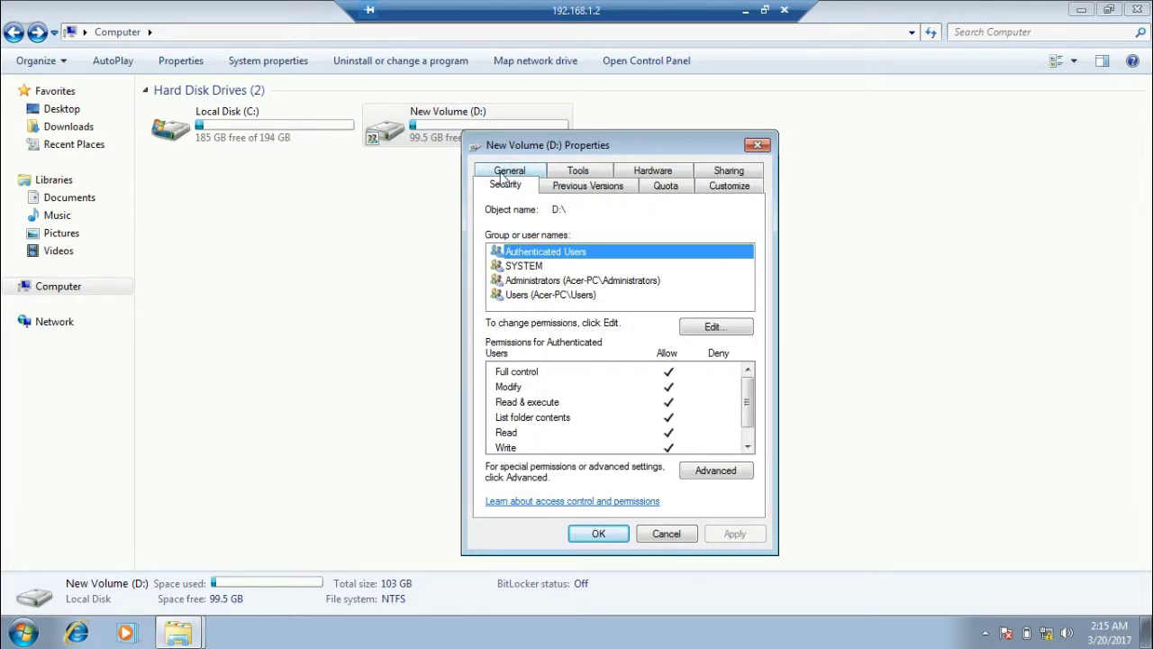
click(713, 326)
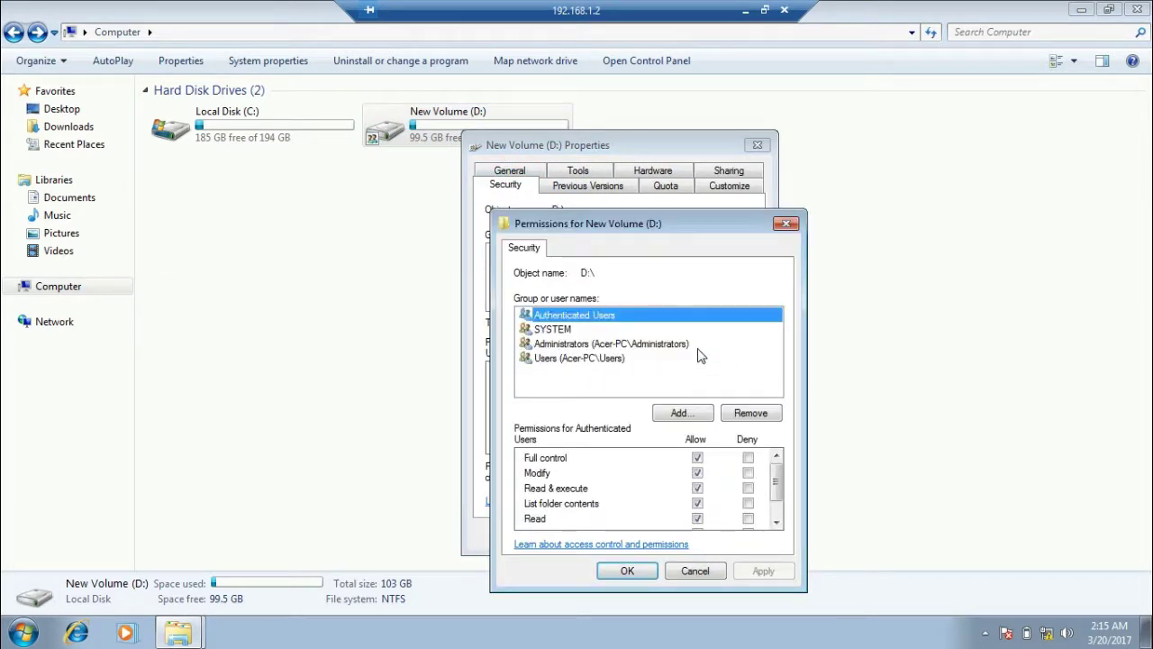
drag(733, 222, 935, 133)
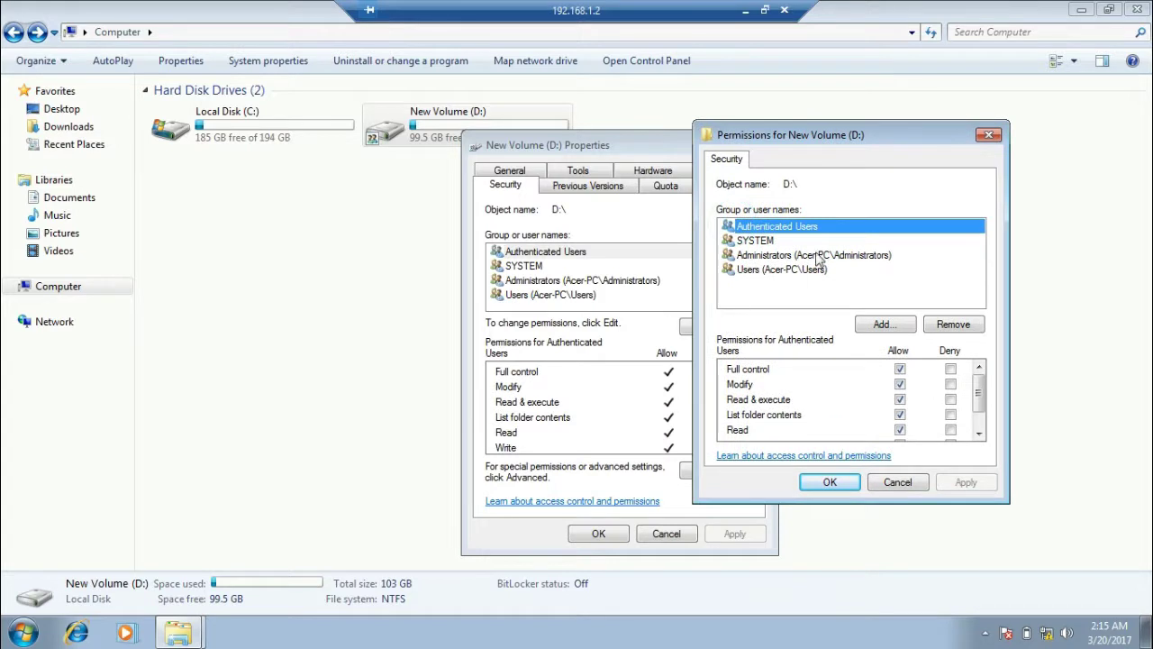
click(989, 135)
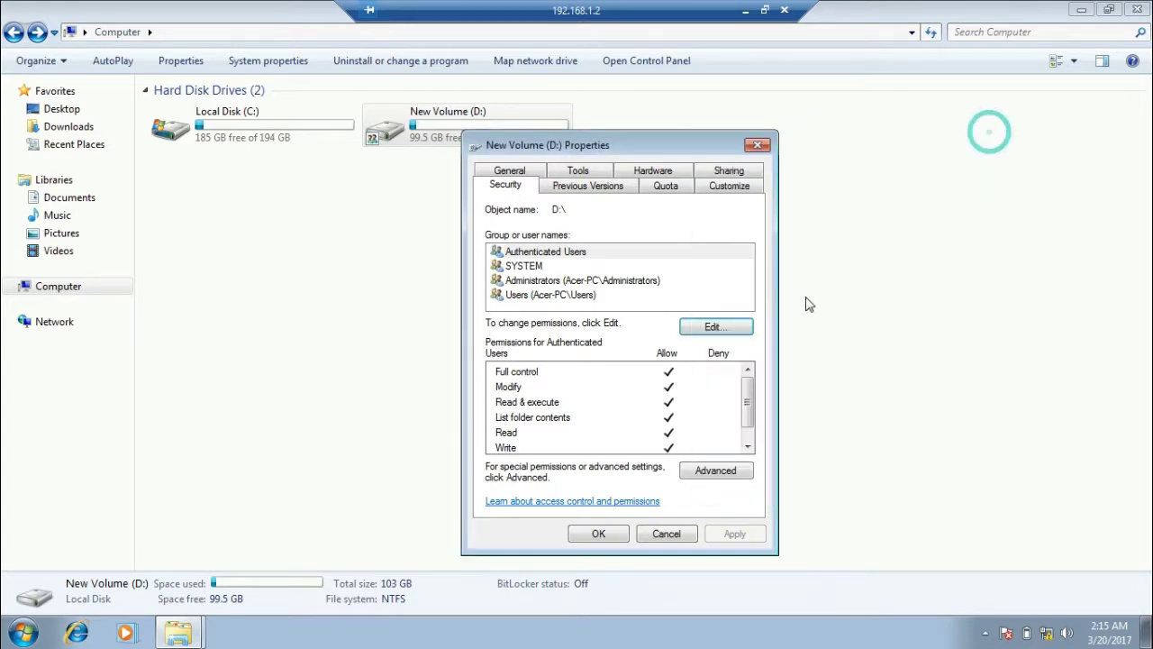
click(716, 329)
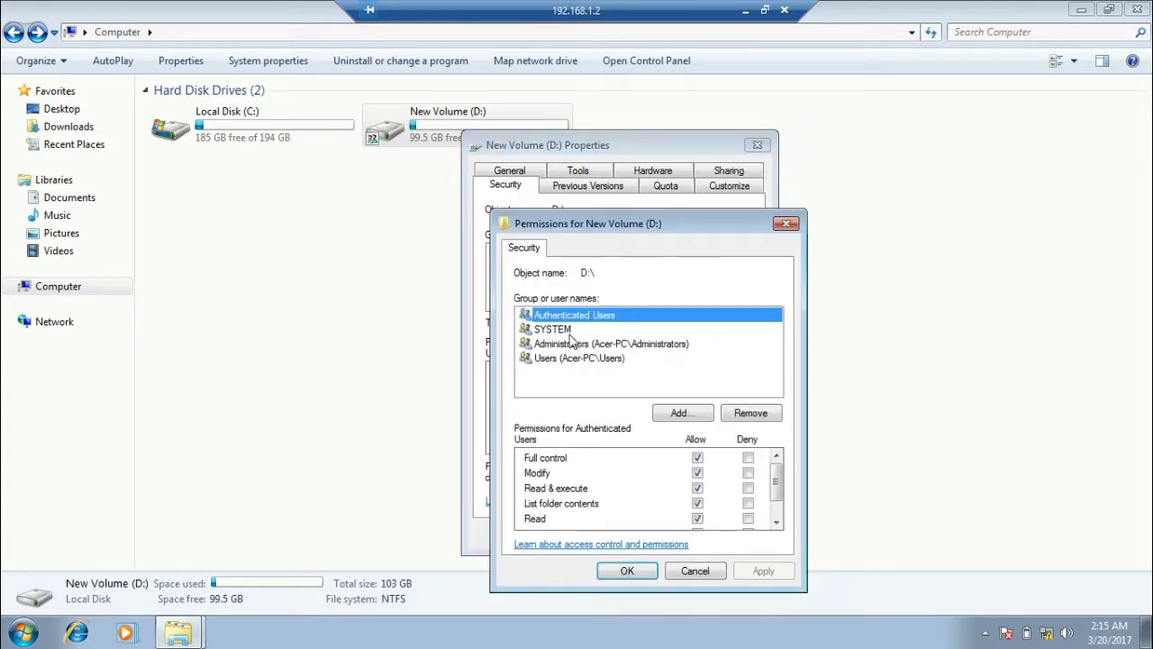
Start adding a group to the drive's permissions, enter "every" as the object name and check it against the known names.
click(679, 415)
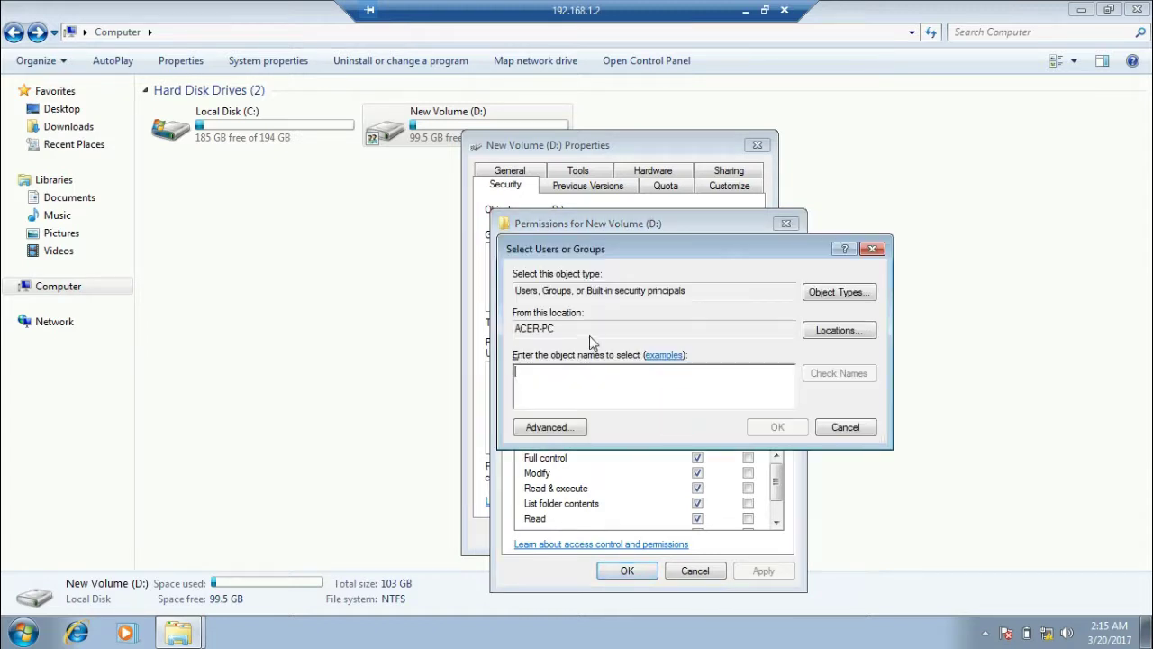
text(eve)
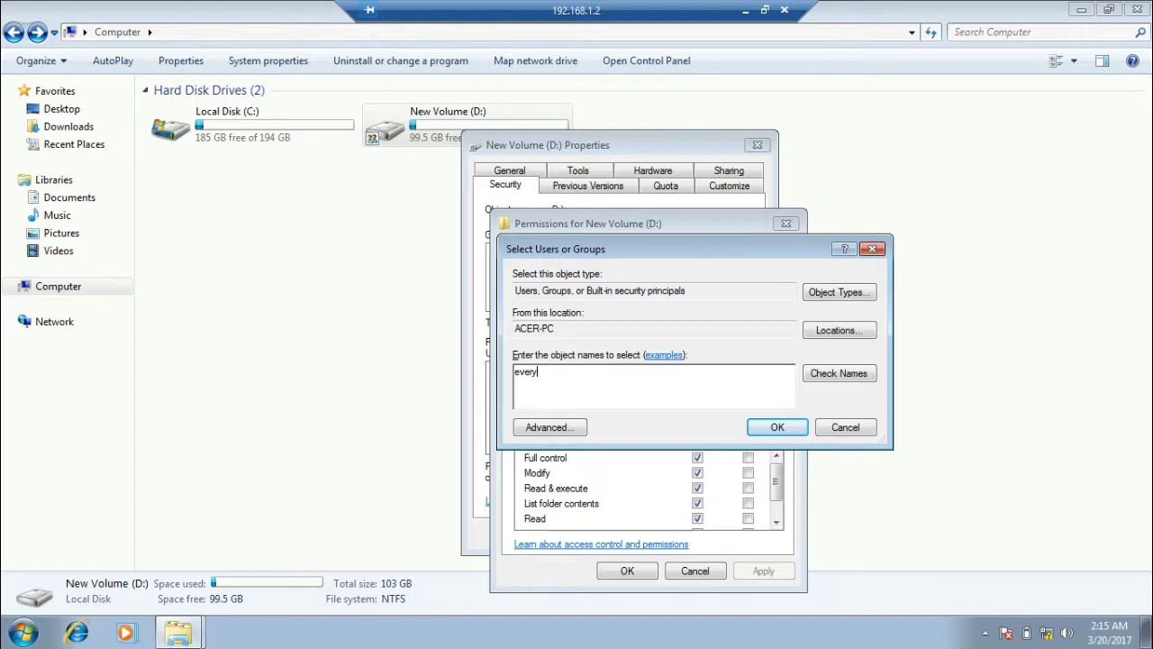
text(ry)
click(854, 381)
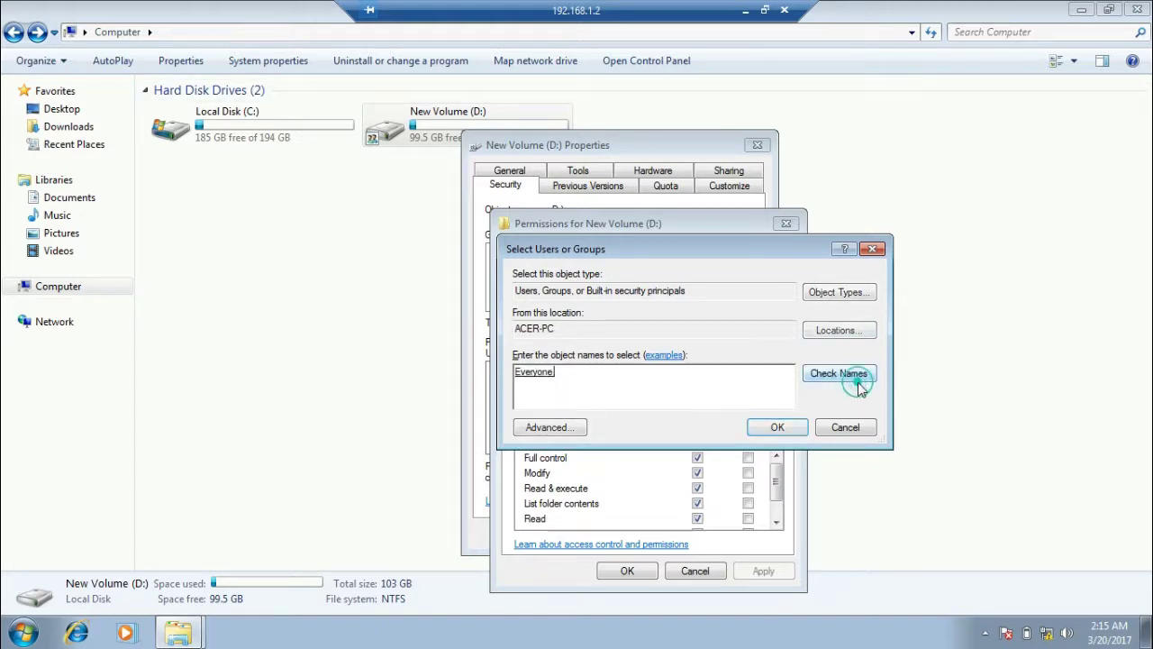
double_click(557, 376)
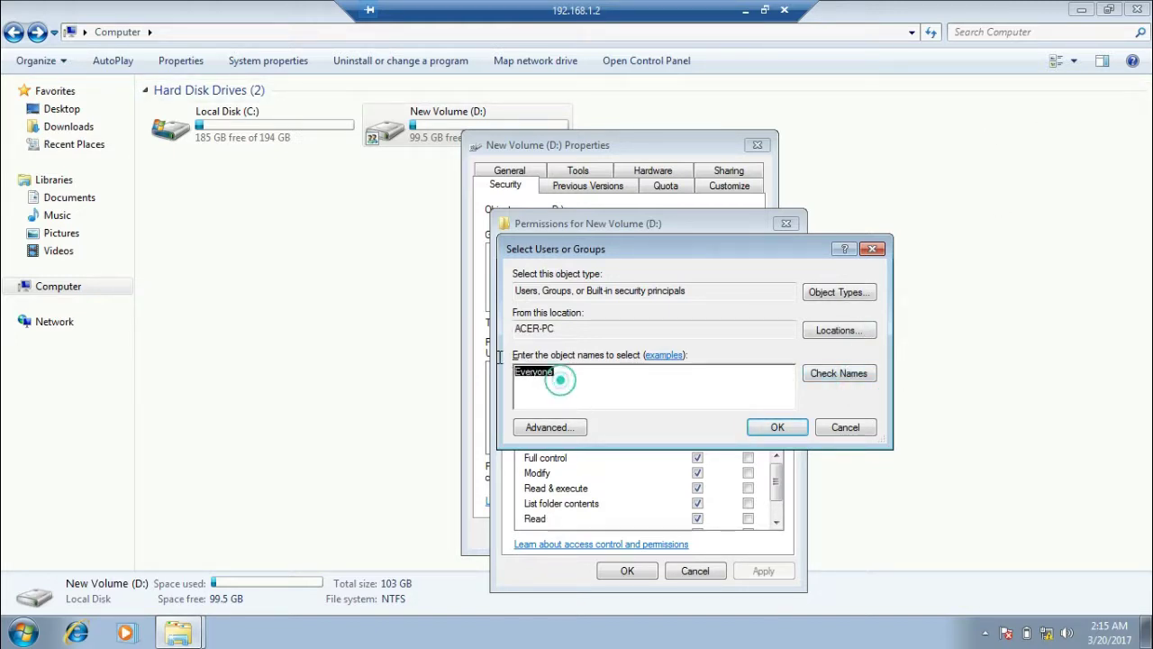
Find the Everyone group with the advanced account search and add it to the drive's permission list.
click(551, 428)
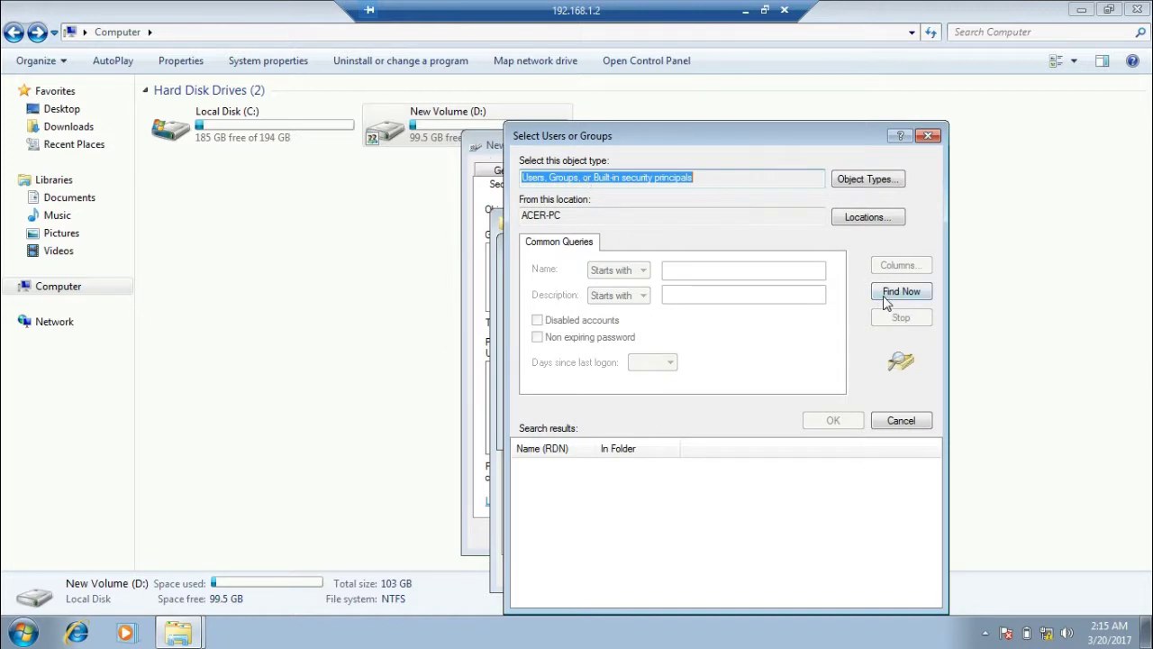
click(886, 298)
click(555, 523)
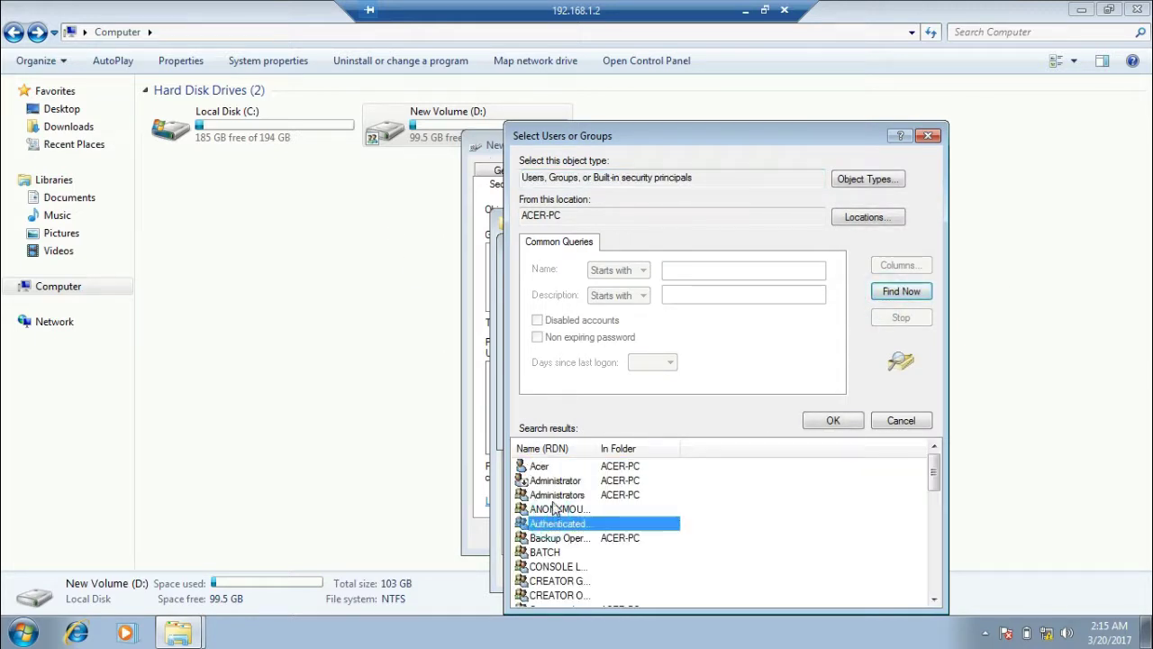
scroll(555, 510, down, 6)
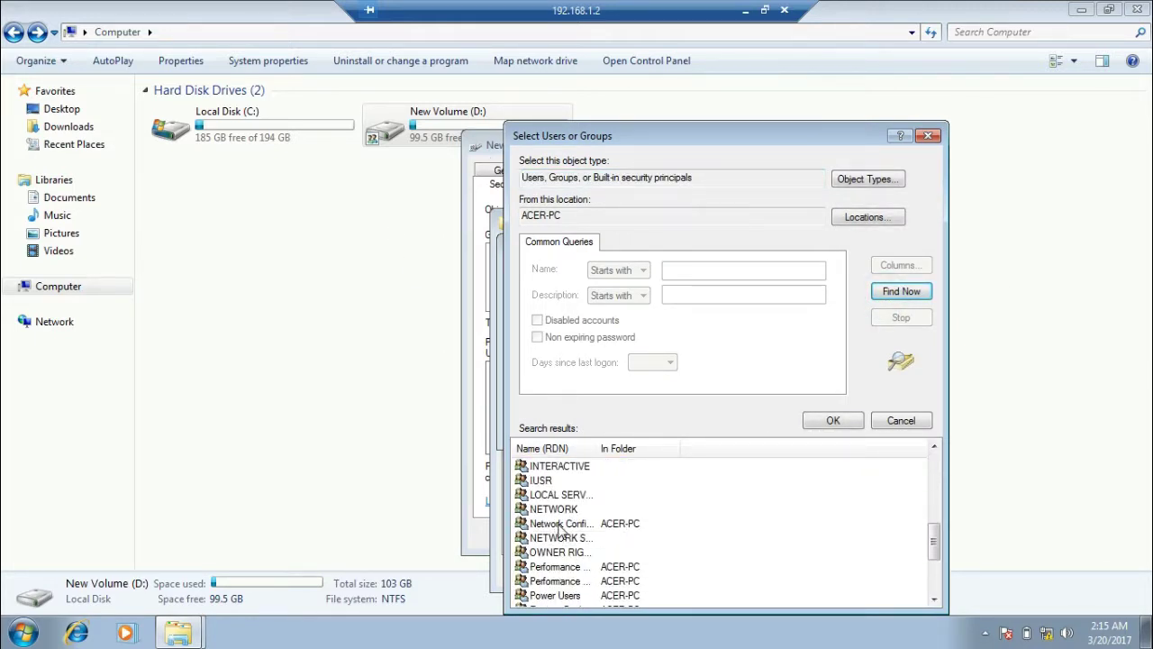
key(e)
click(537, 481)
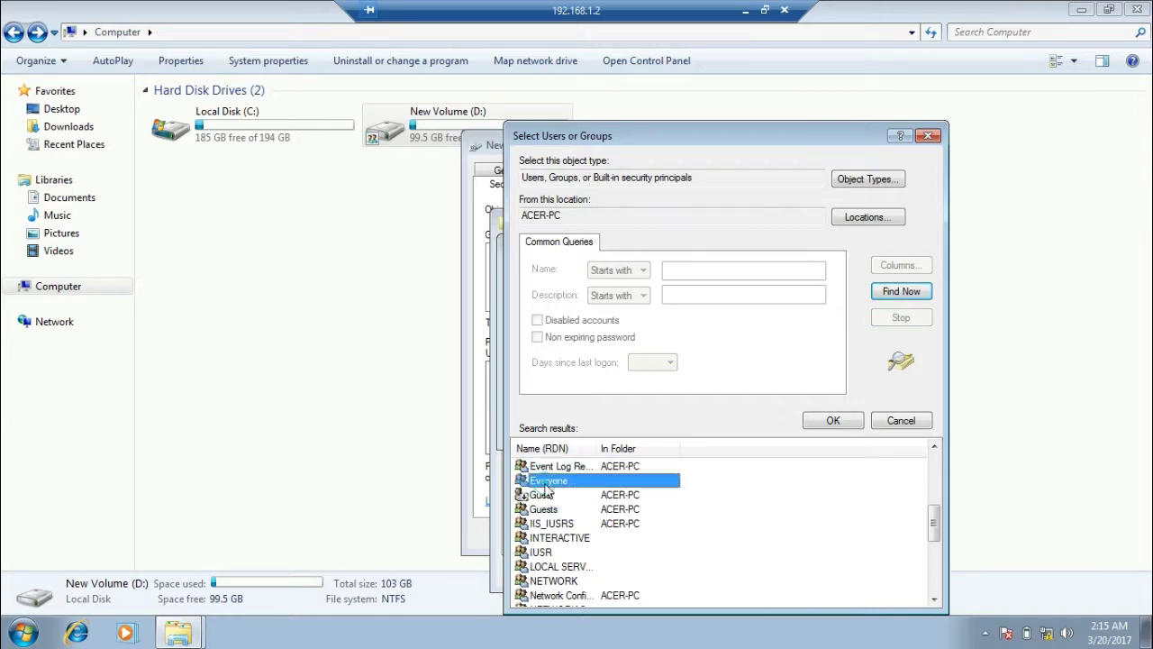
click(844, 424)
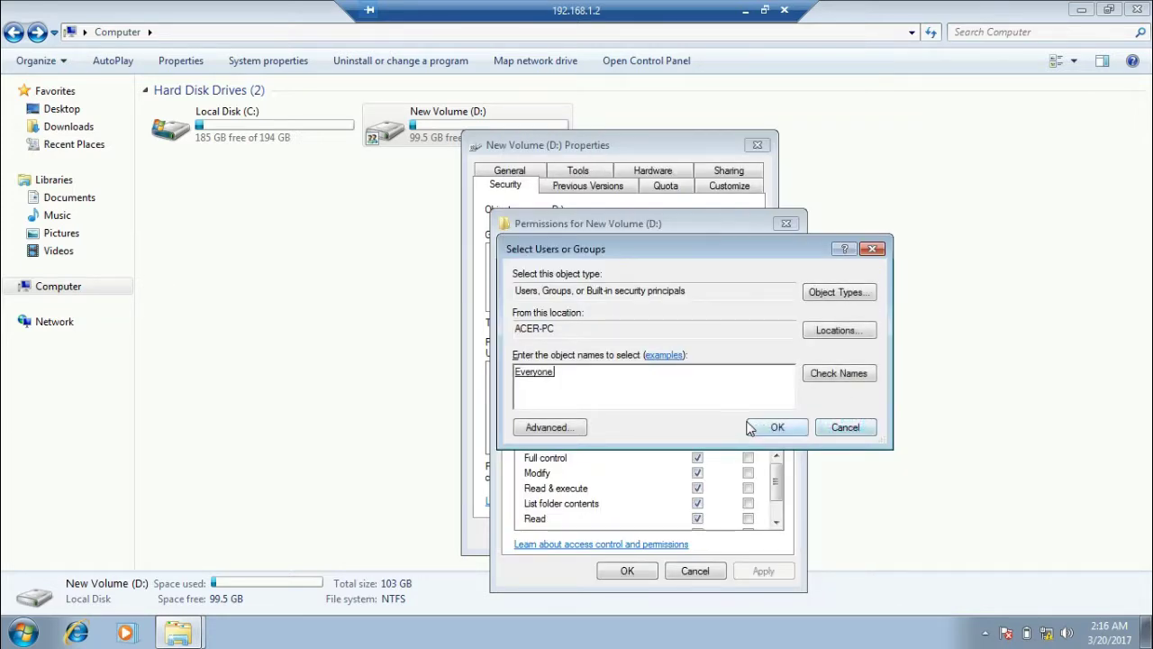
double_click(578, 384)
click(775, 427)
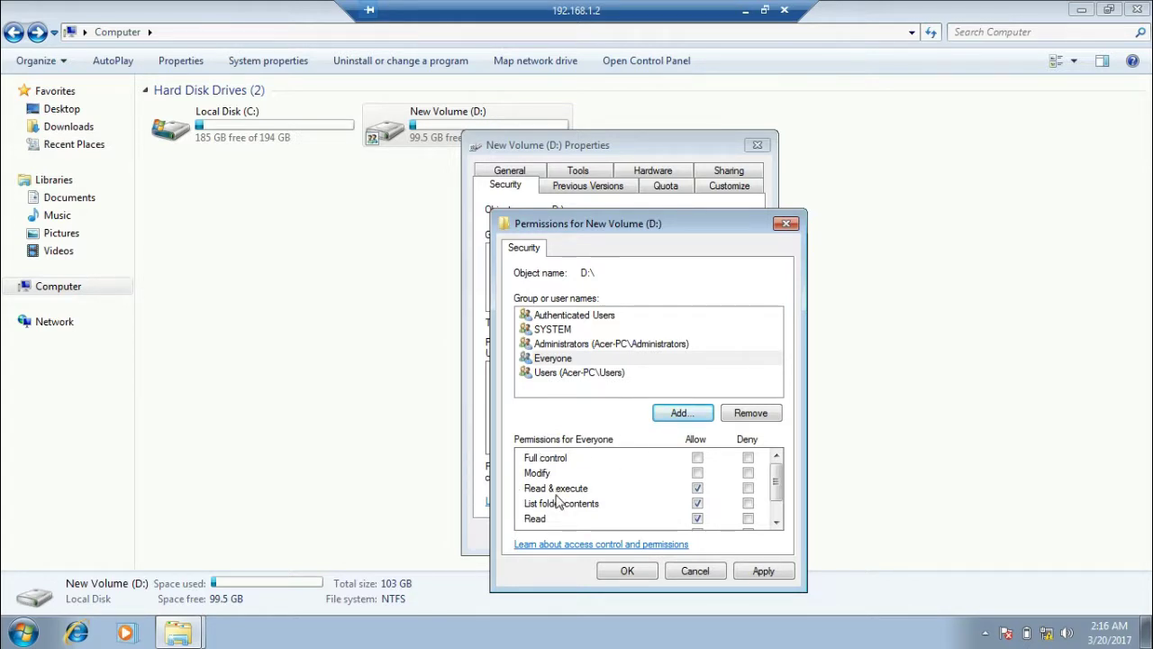
Allow Everyone Full control on New Volume (D:), apply the change while continuing past inaccessible items, and return to the Computer window.
click(698, 458)
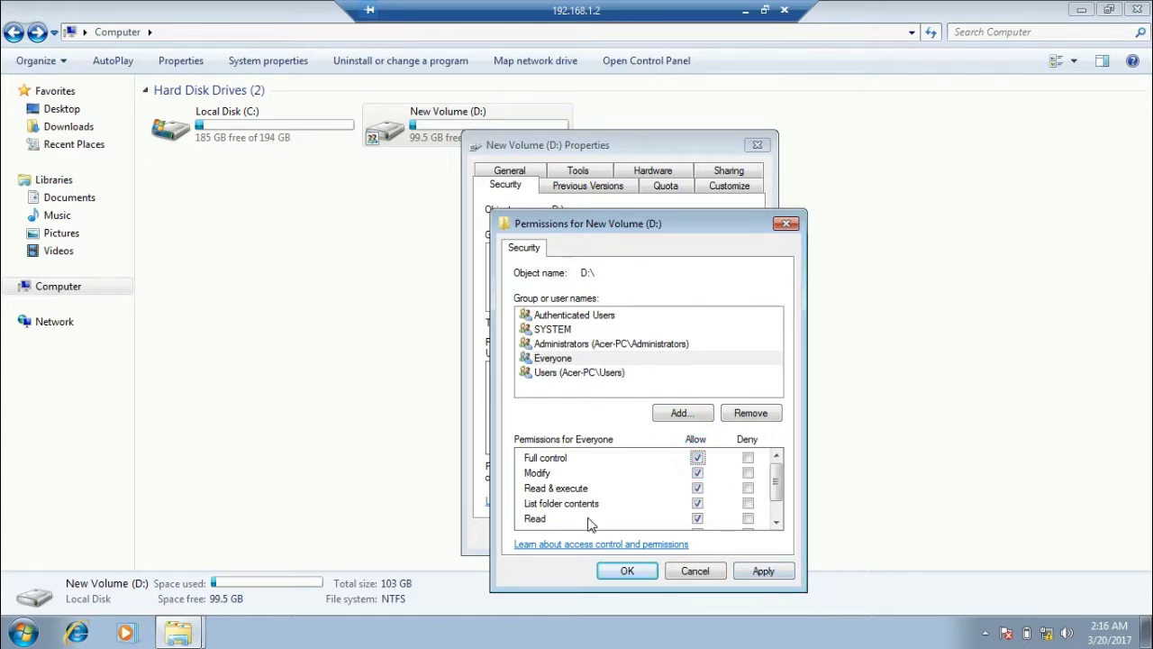
click(762, 573)
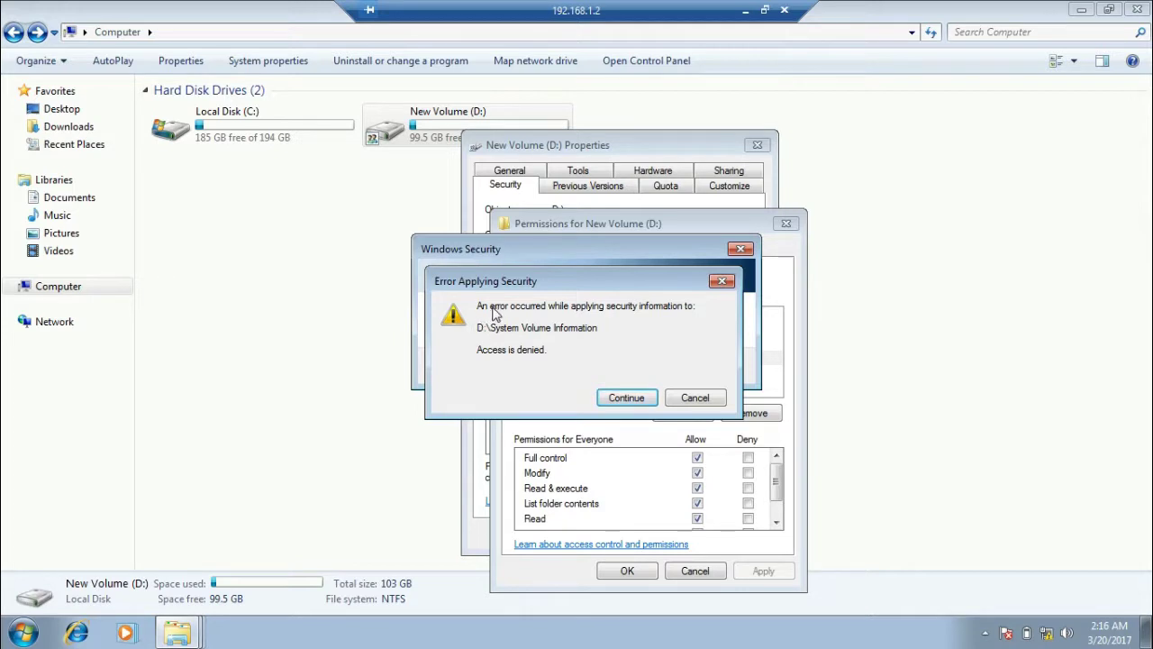
click(629, 403)
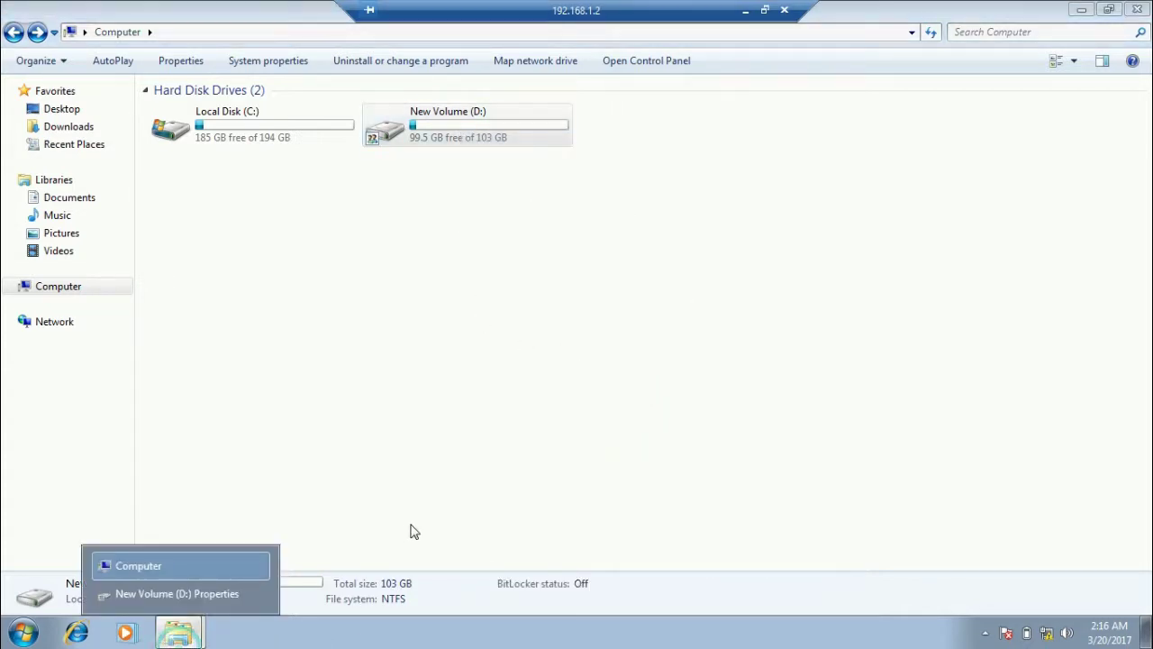
click(461, 441)
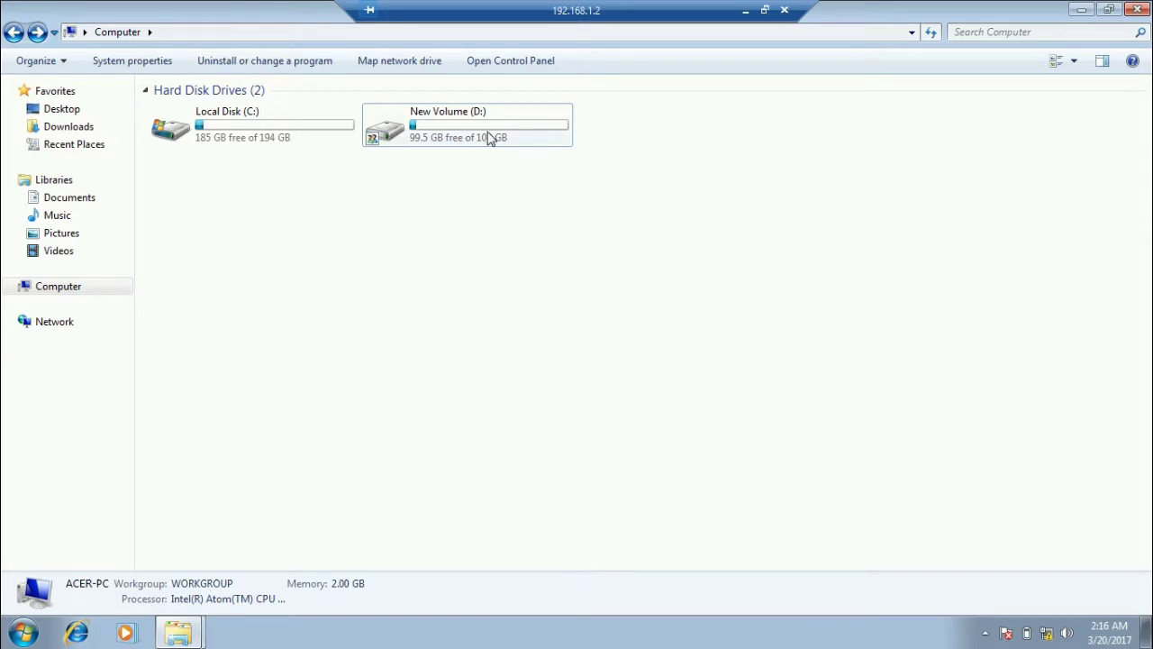
Minimize the remote session and check access to ACER-PC's d share by opening centos 6 and its CentOS 6 - Configure VNC Server subfolder.
click(747, 11)
click(50, 562)
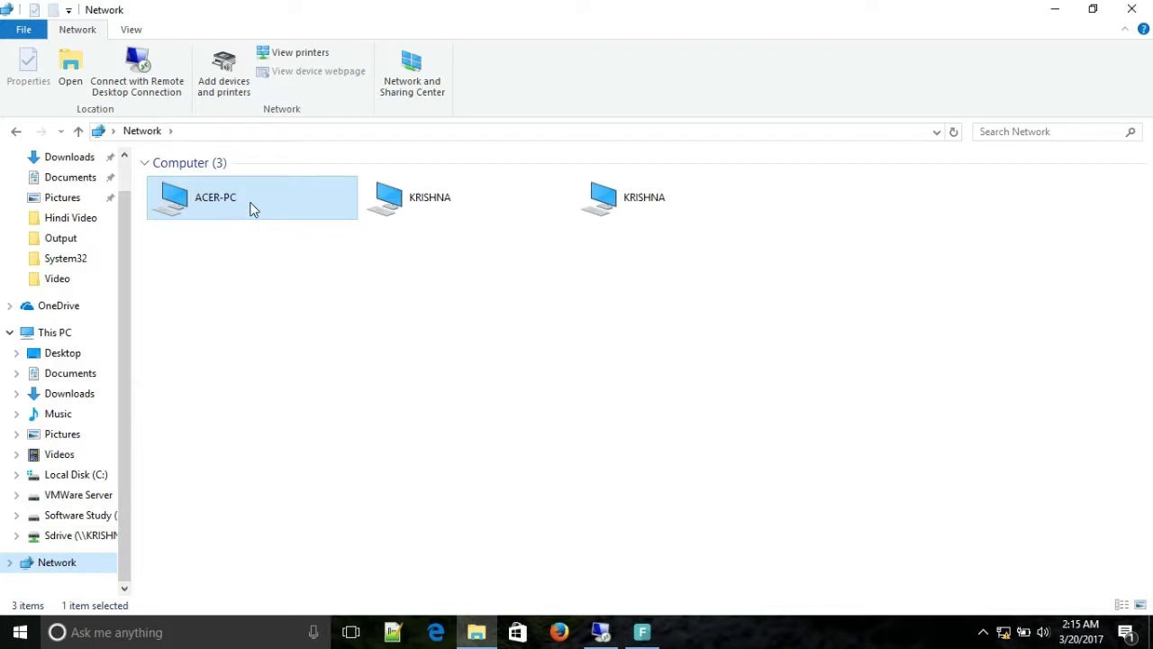
double_click(251, 208)
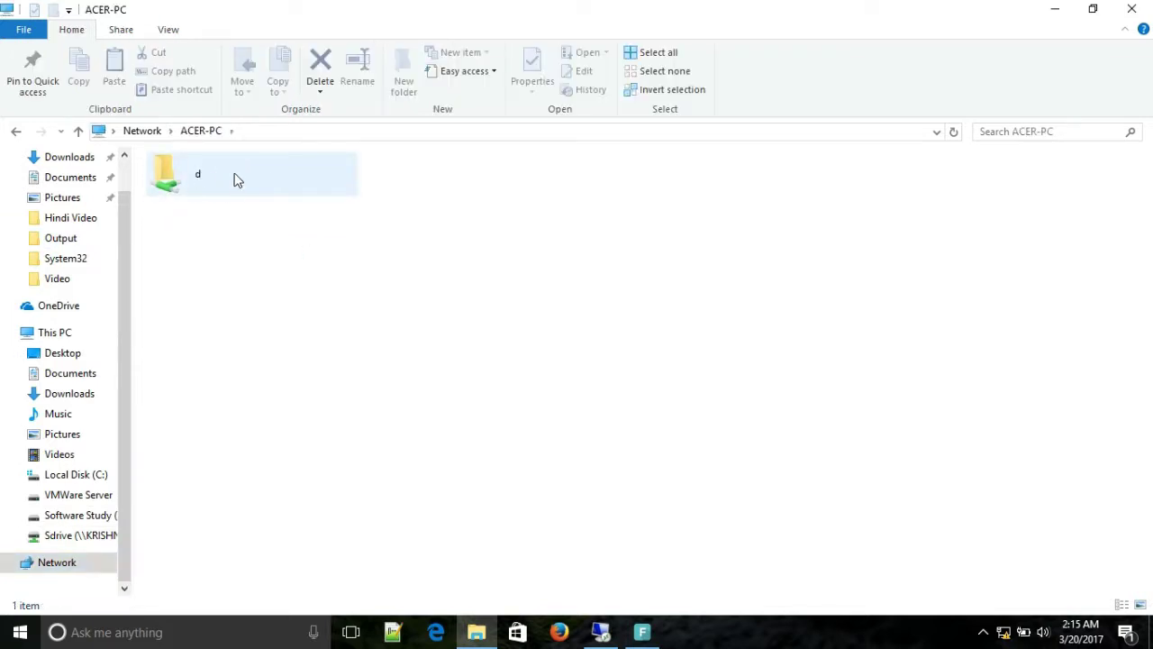
double_click(201, 189)
double_click(244, 187)
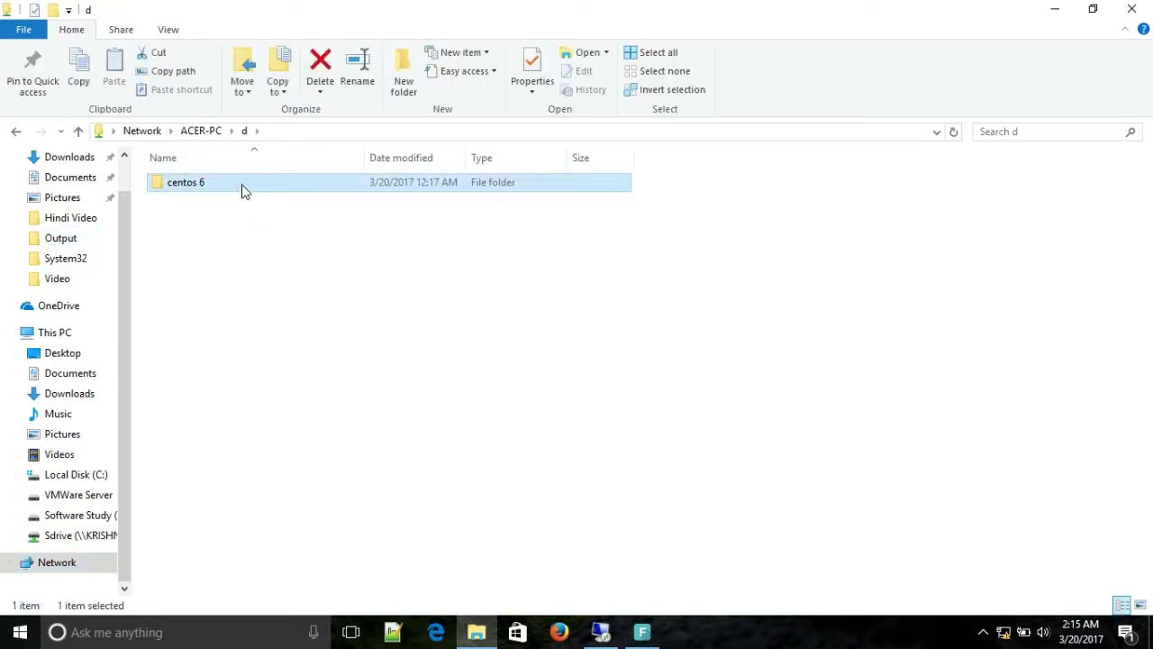
double_click(247, 185)
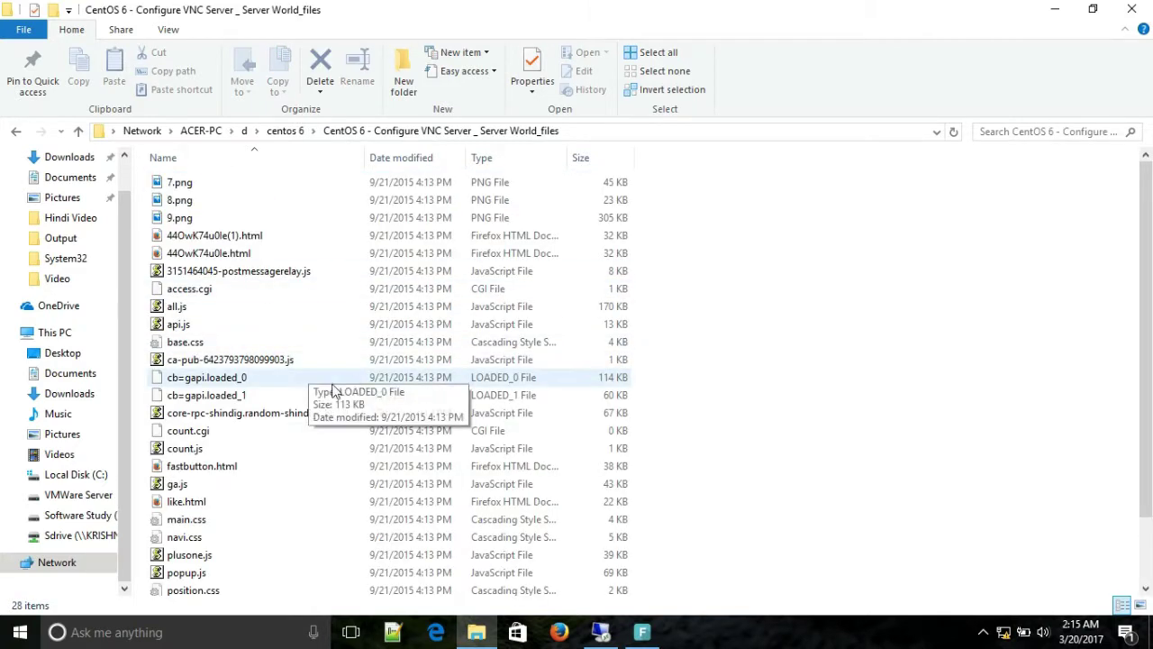
Go to This PC on the local computer and select the VMWare Server (D:) drive.
click(54, 332)
click(458, 329)
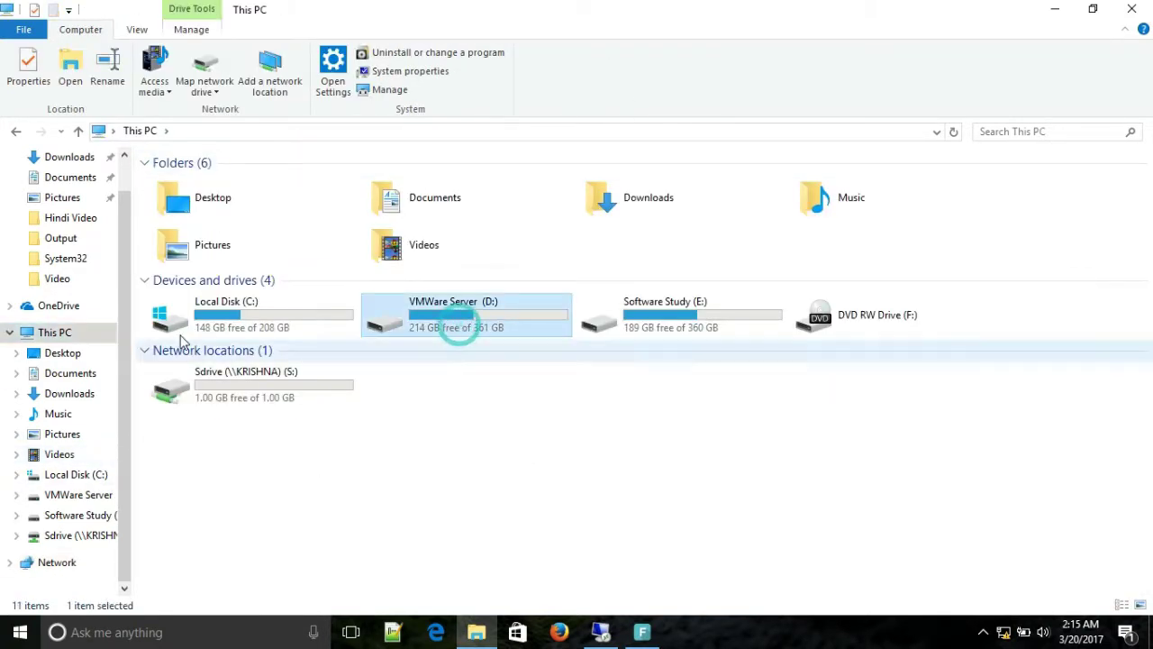
key(ctrl+a)
click(405, 320)
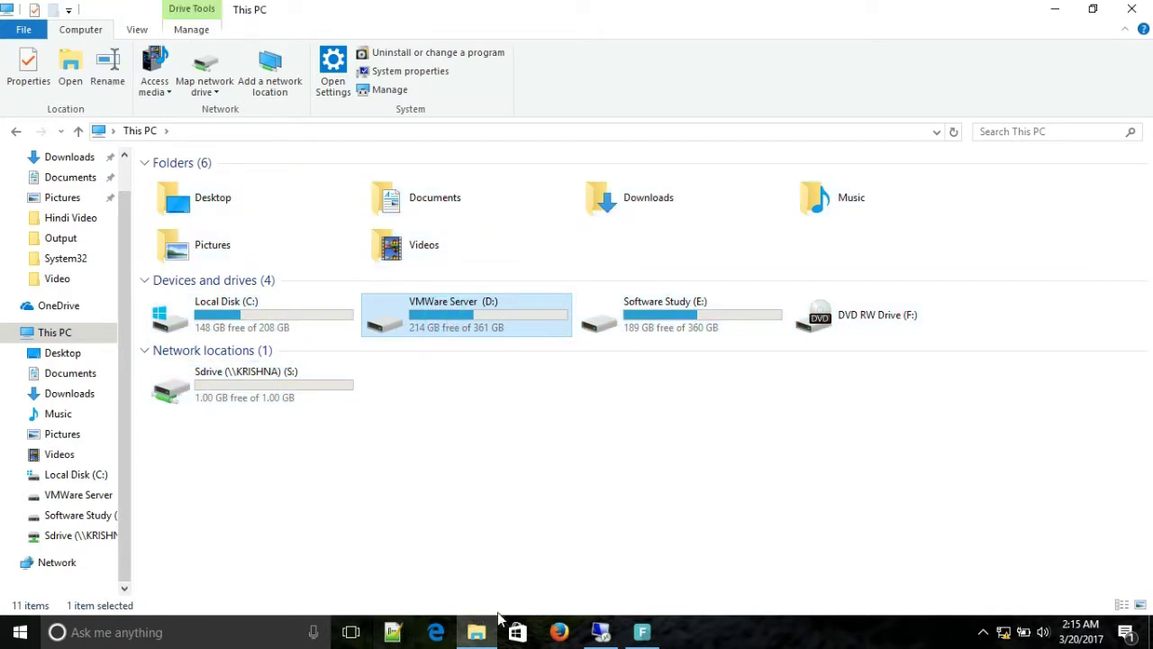
From the remote session's network list, check the Windows 10 computer's Downloads and Users shares, then go back.
click(601, 632)
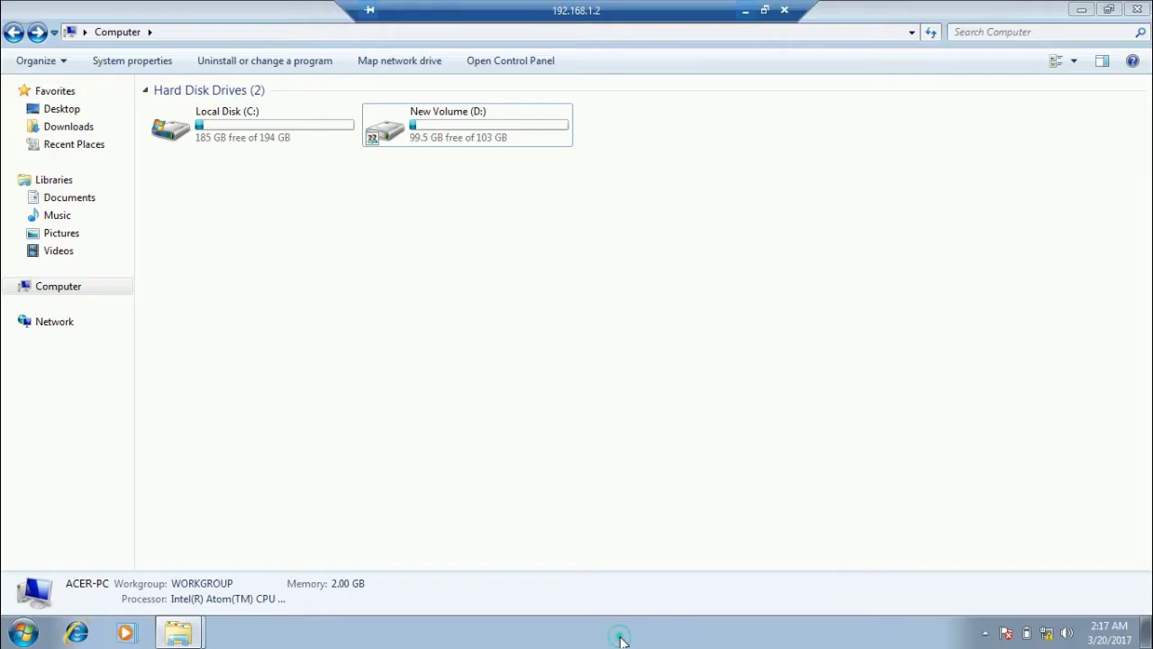
click(45, 322)
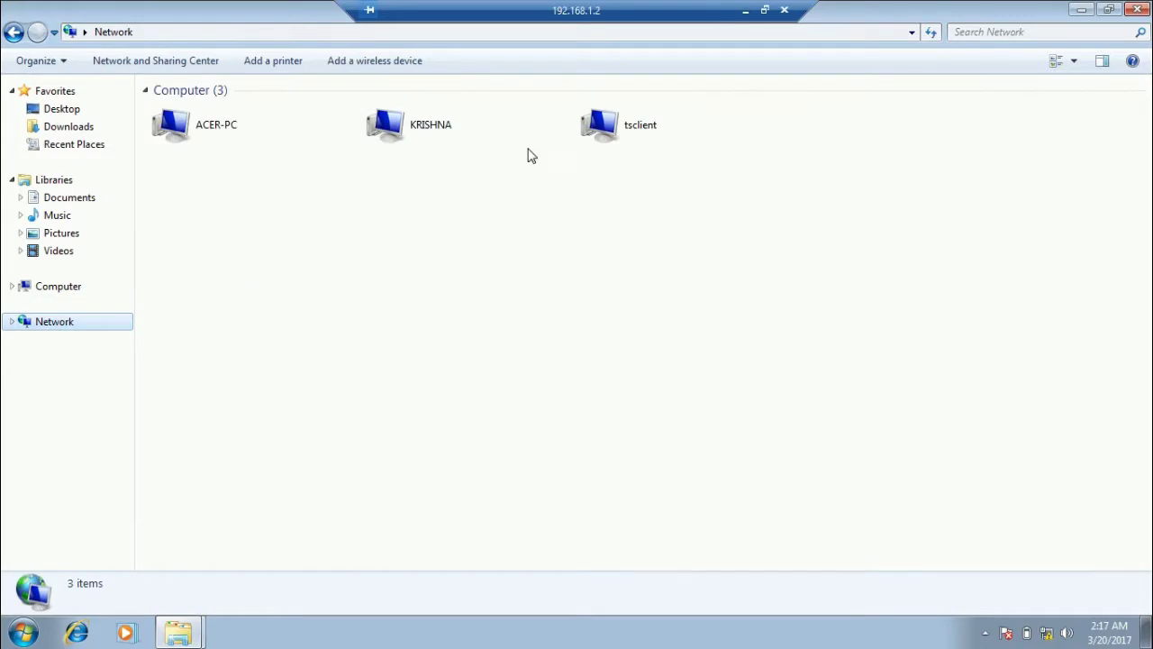
double_click(428, 137)
click(204, 110)
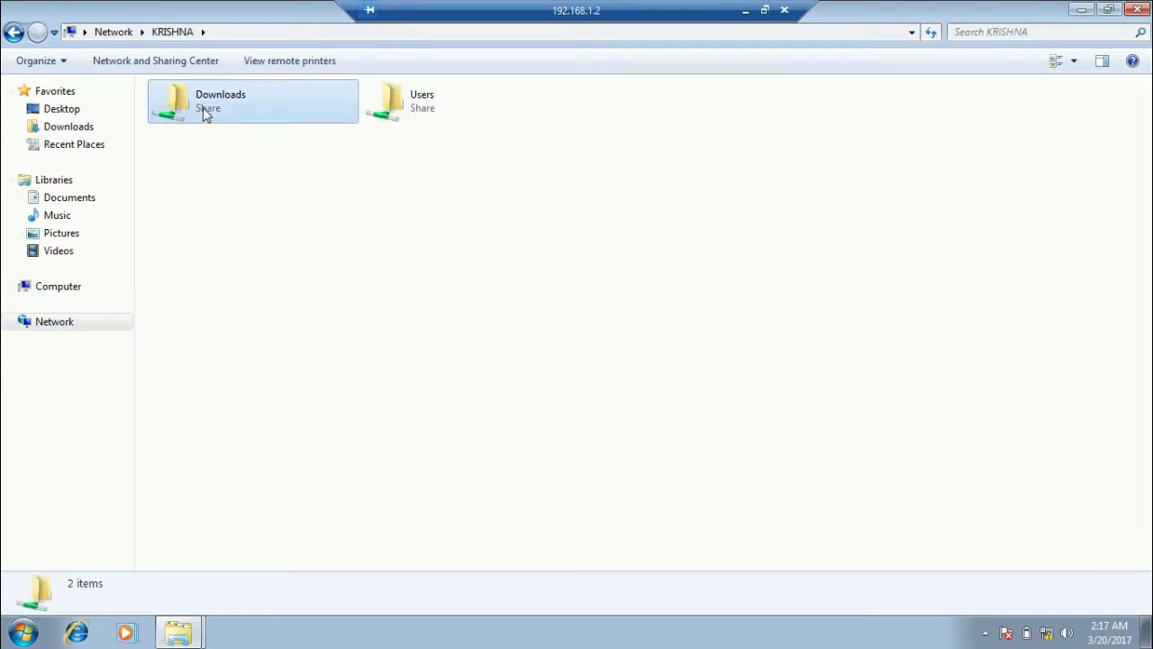
double_click(417, 103)
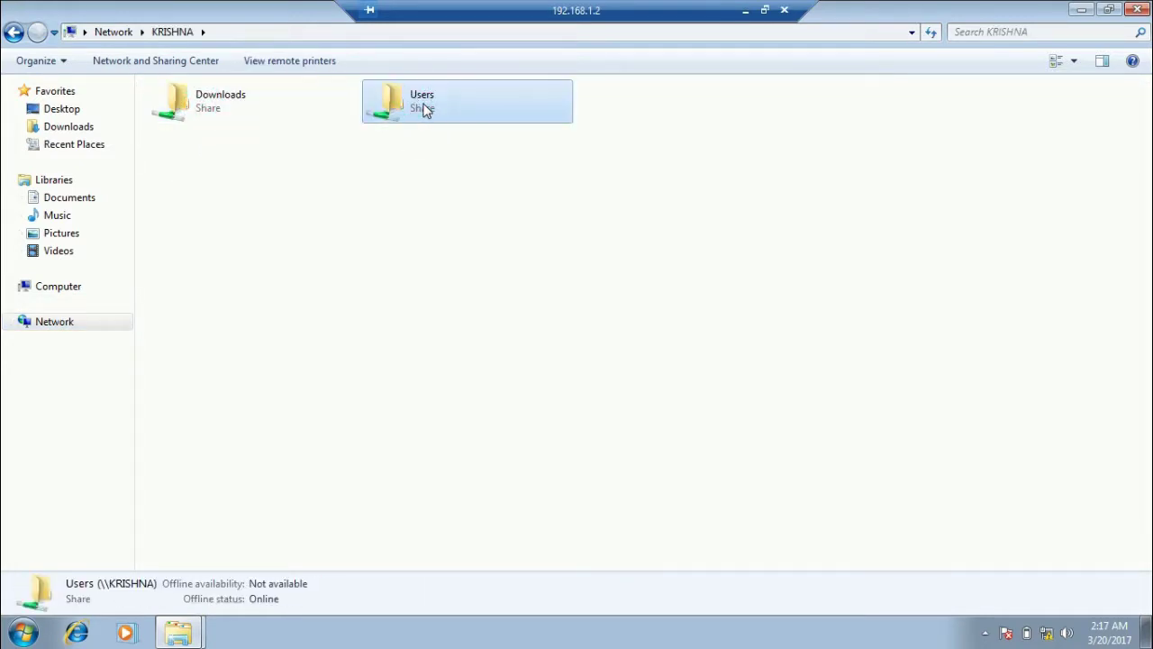
click(13, 33)
Minimize the remote session and turn on advanced sharing for the local VMWare Server (D:) drive.
click(745, 10)
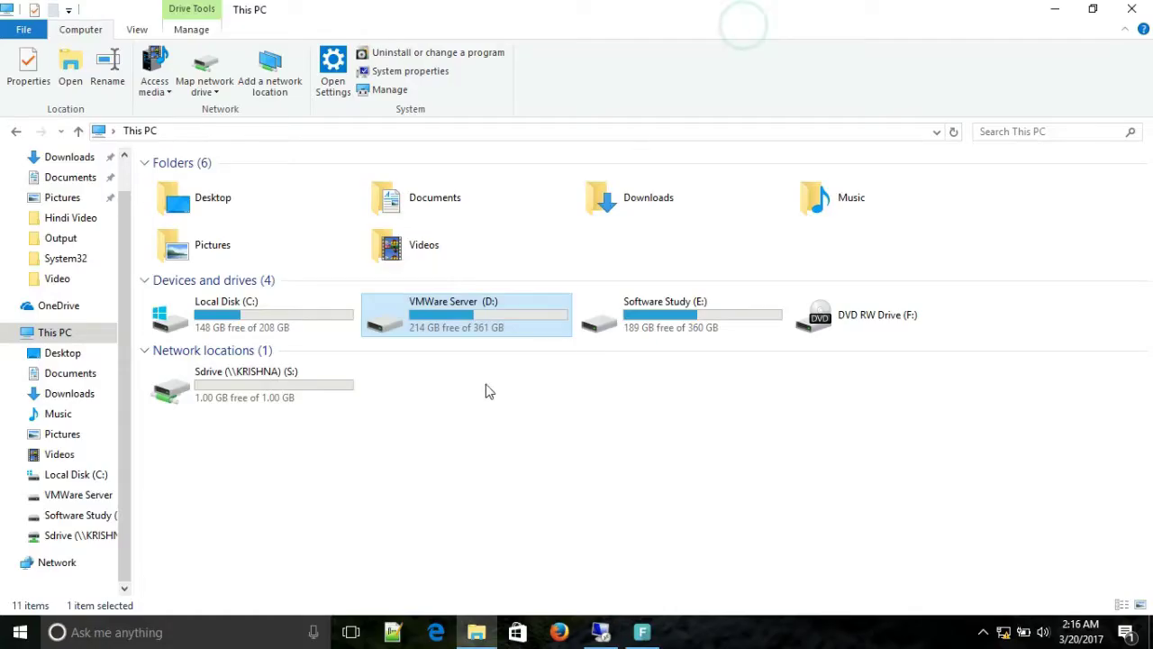
right_click(480, 321)
click(534, 600)
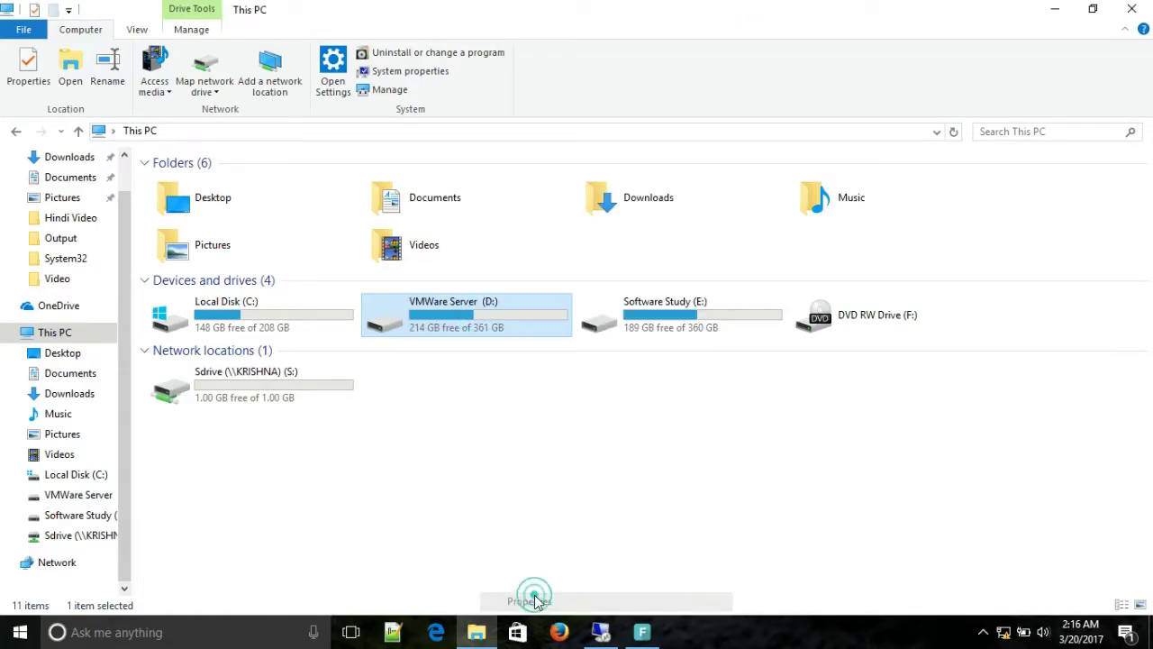
click(746, 241)
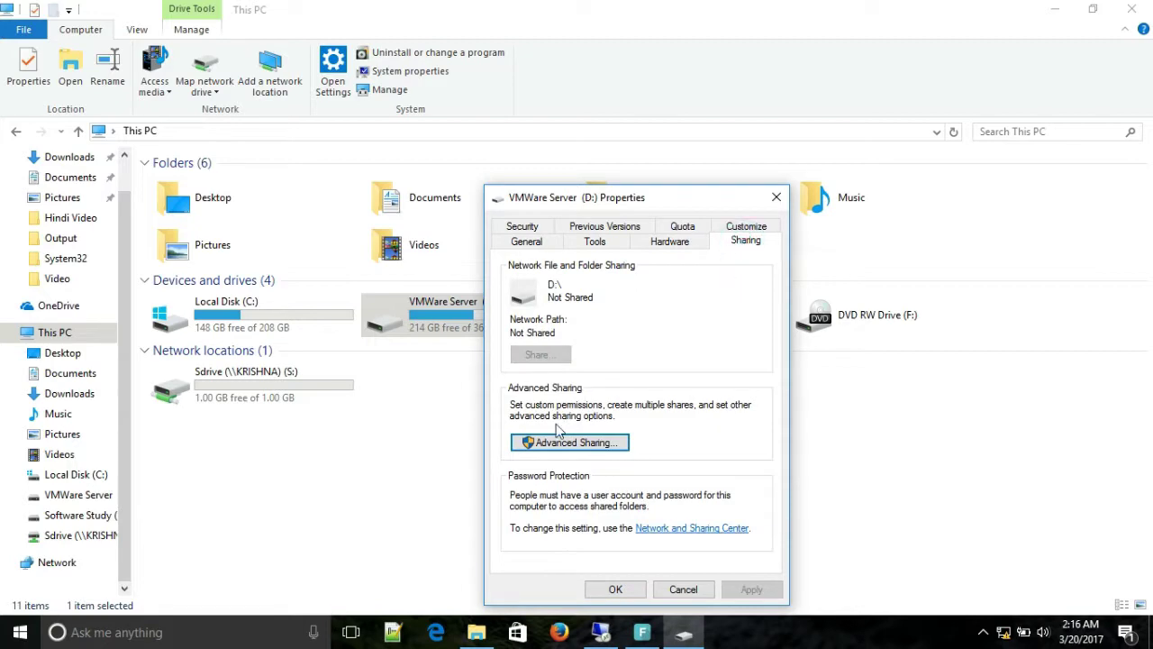
click(562, 442)
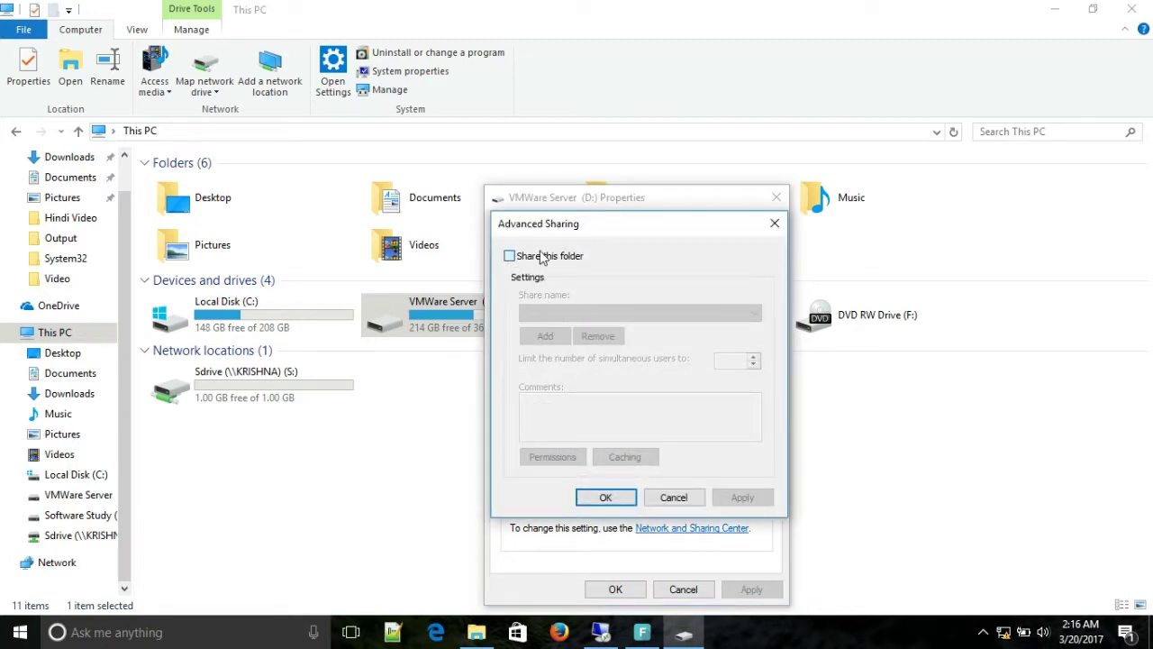
click(543, 258)
Allow Everyone Full Control in the D share's permissions, apply the sharing settings, and close the drive's properties.
click(579, 455)
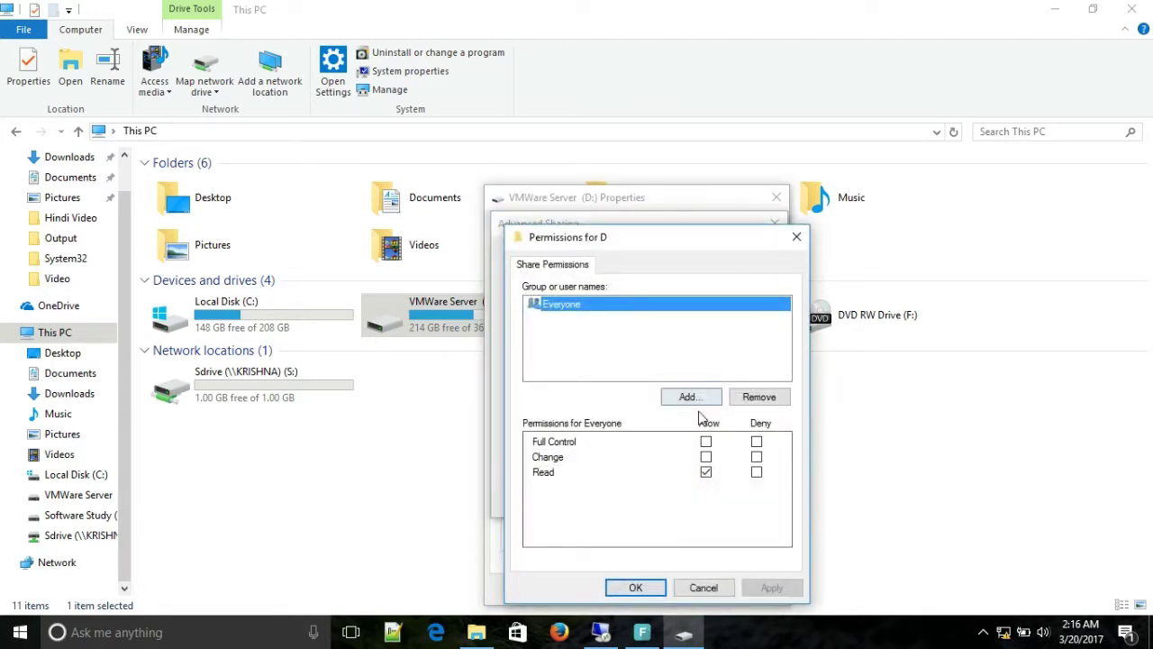
click(706, 442)
click(768, 590)
click(636, 587)
click(729, 495)
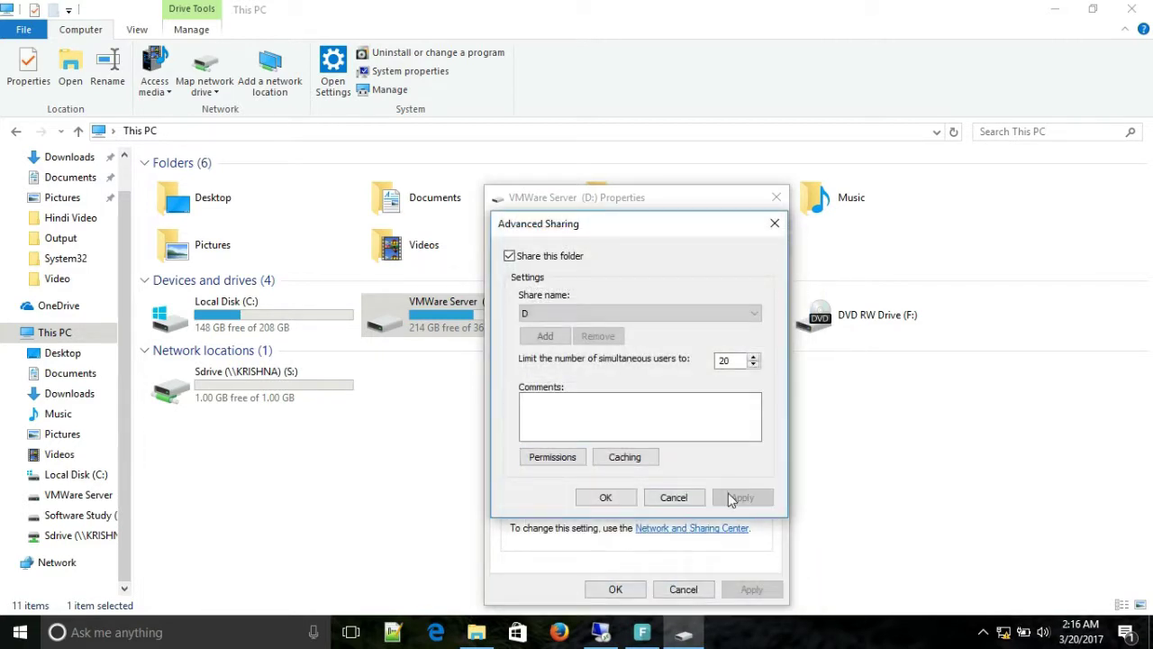
click(630, 500)
click(630, 592)
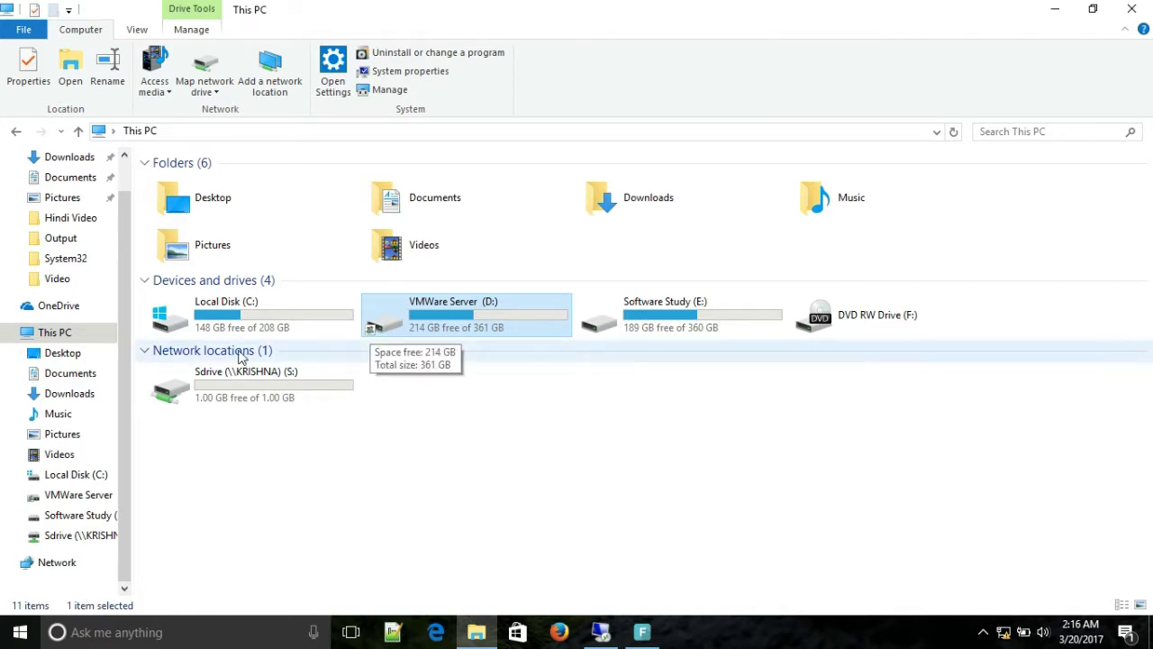
In the remote session, try to open the Windows 10 computer's d share and dismiss the network error.
click(615, 636)
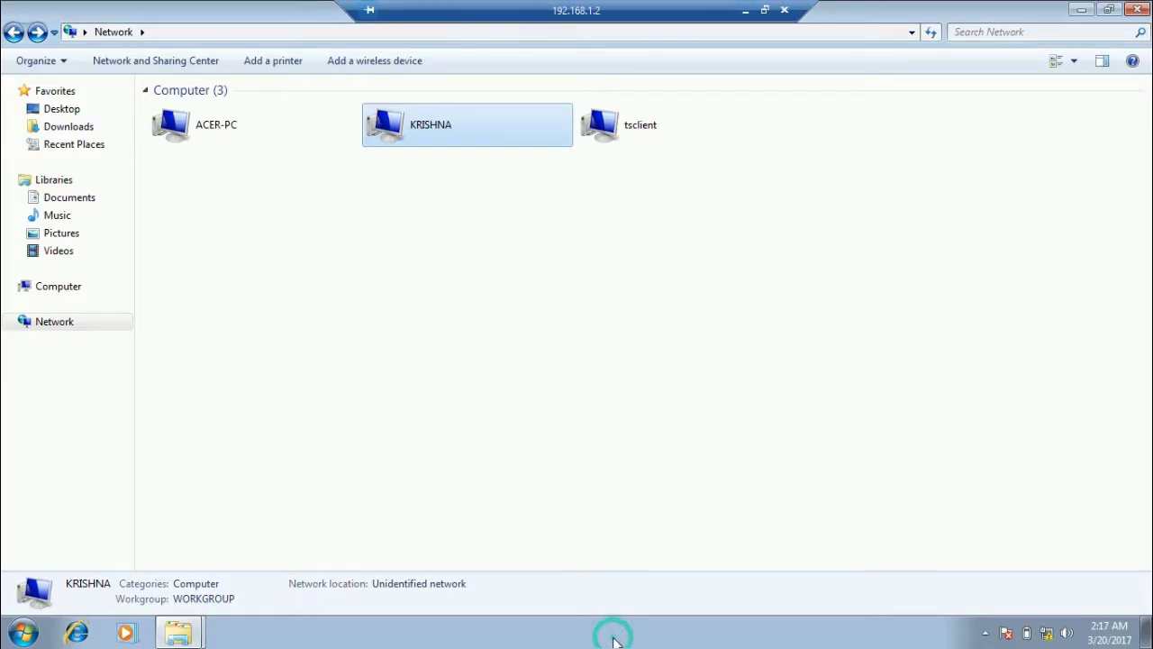
double_click(449, 128)
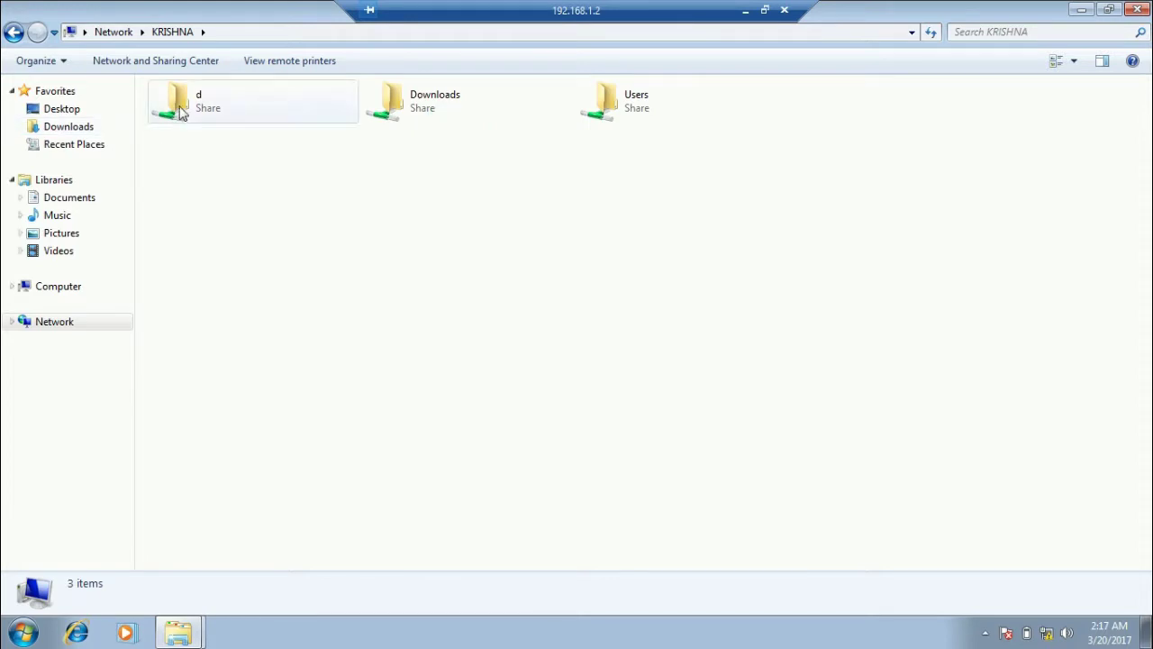
click(180, 110)
drag(692, 142, 379, 99)
click(176, 109)
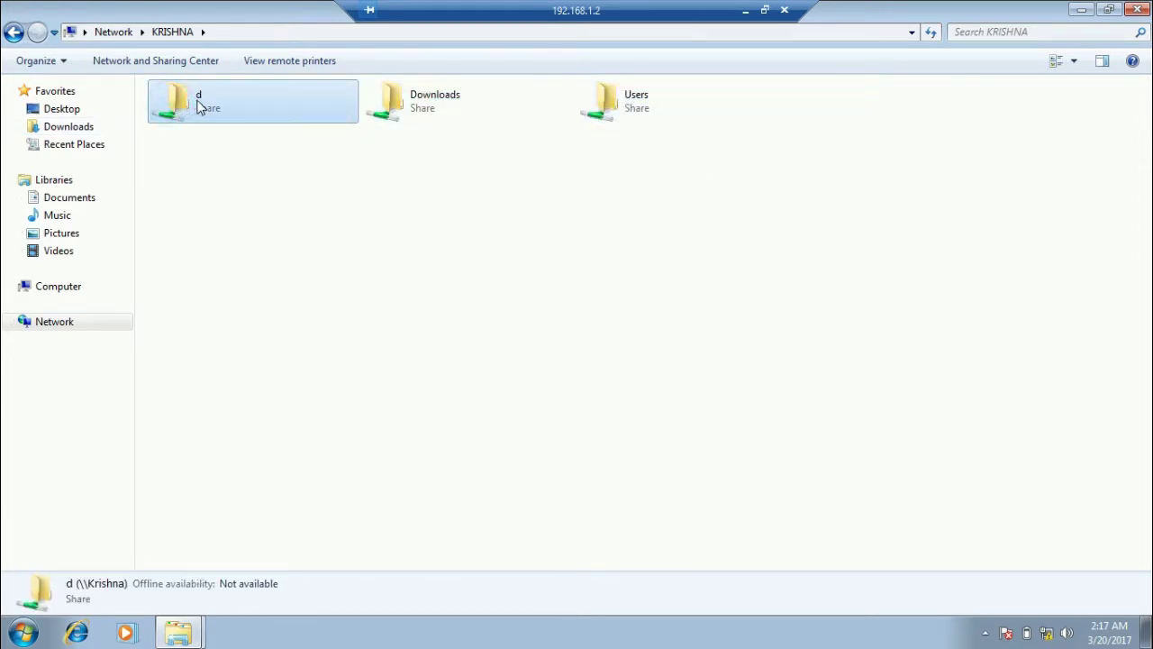
double_click(200, 107)
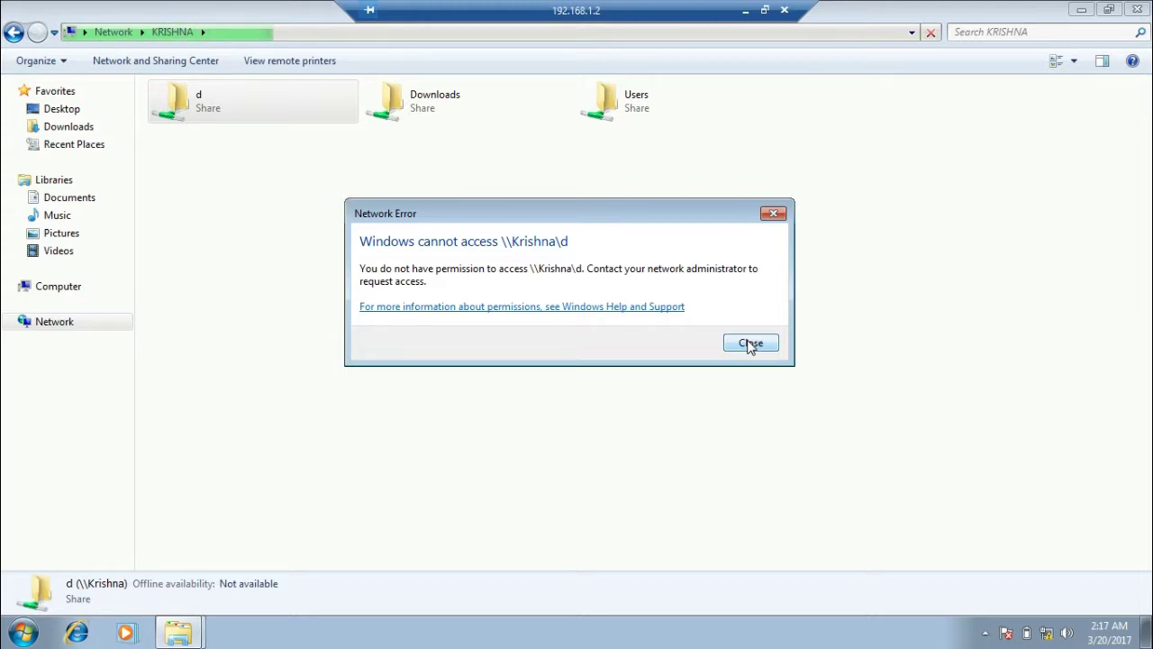
click(750, 343)
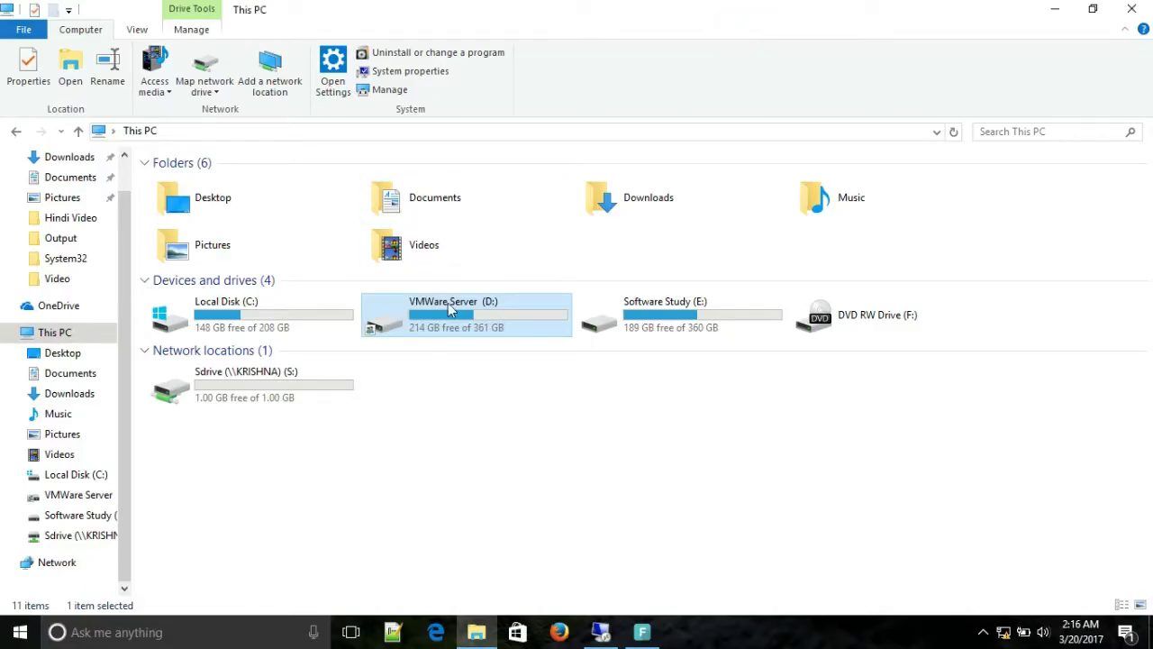
On the local computer, open VMWare Server (D:)'s security properties and review the permissions of SYSTEM, Administrators and Users.
right_click(450, 308)
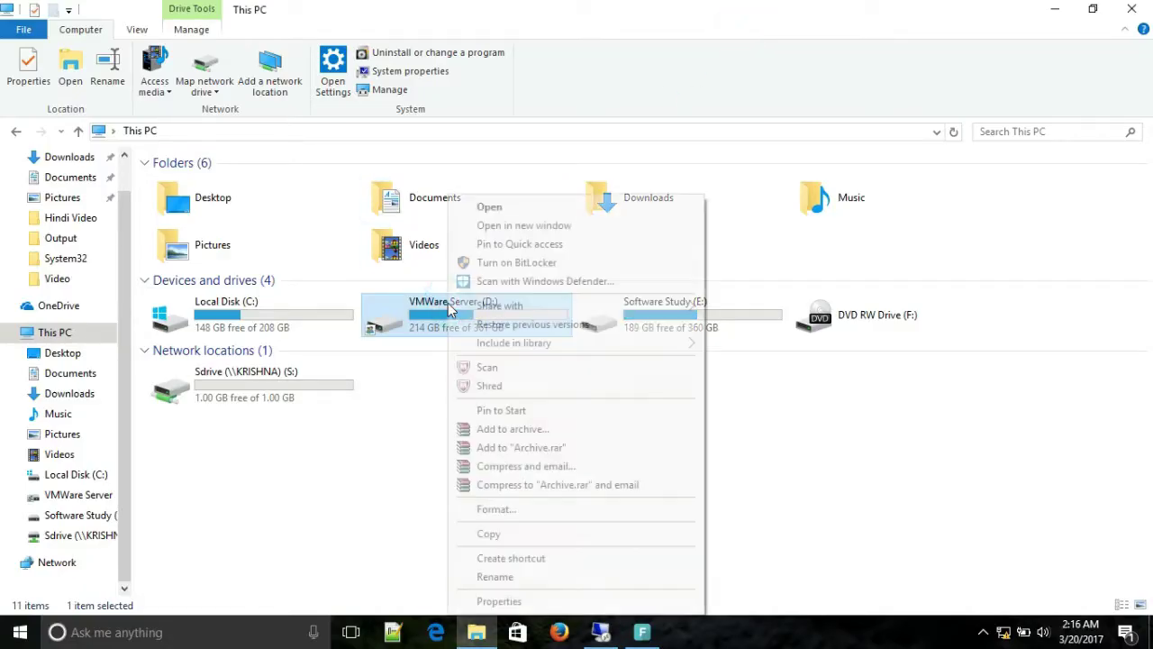
click(500, 601)
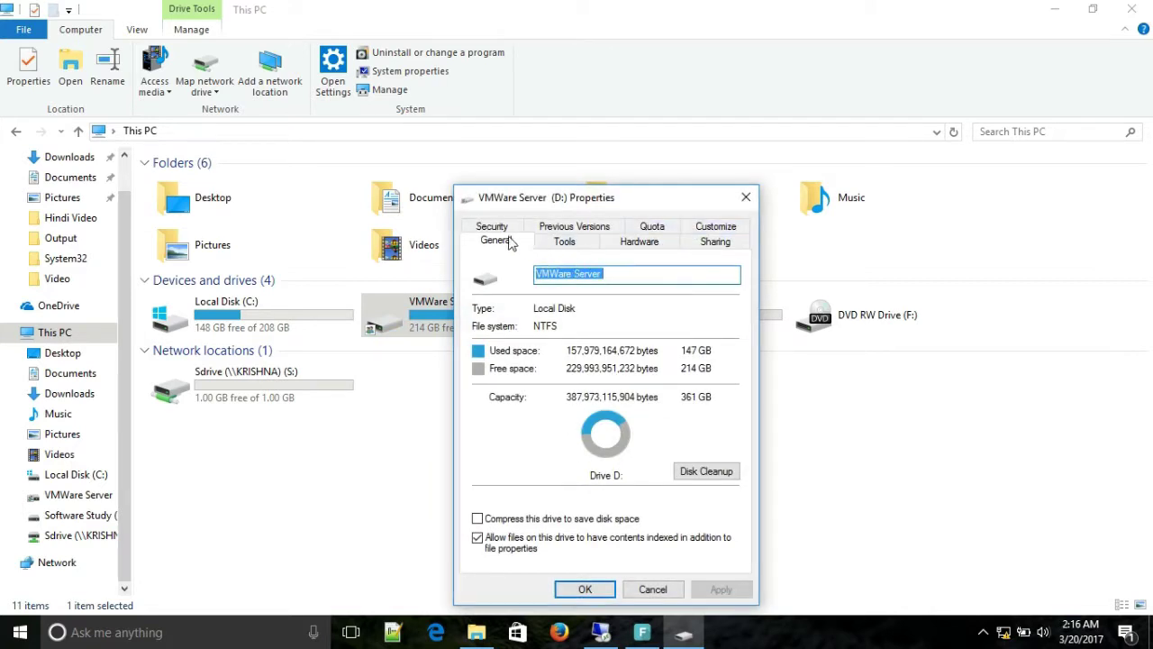
click(500, 228)
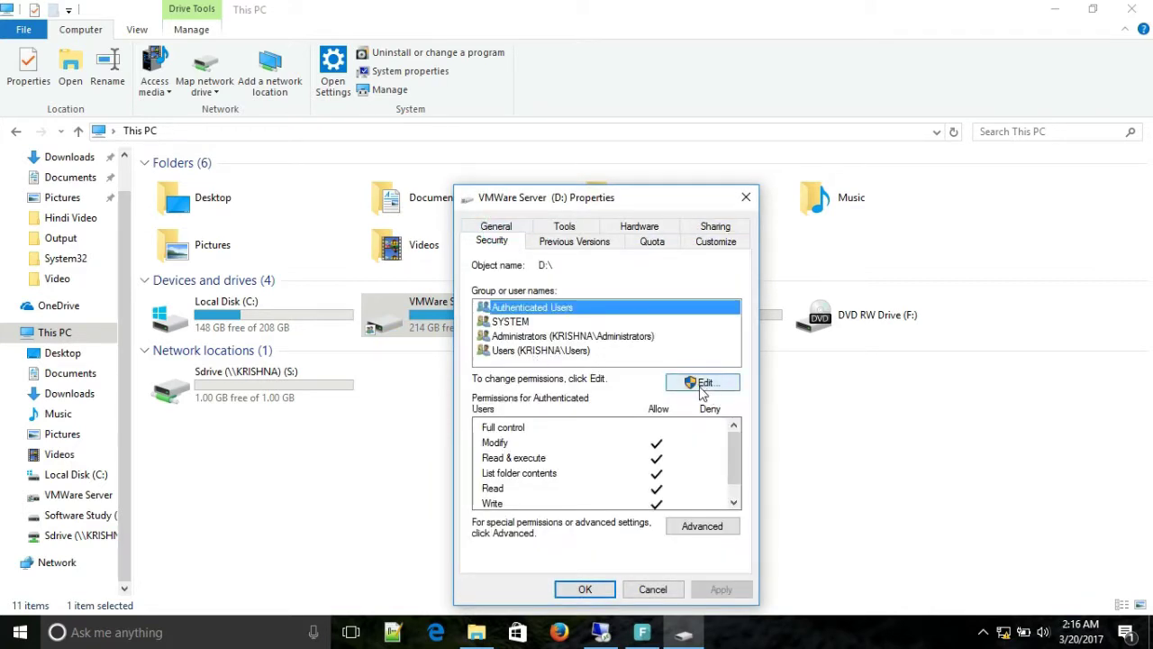
click(517, 324)
click(513, 337)
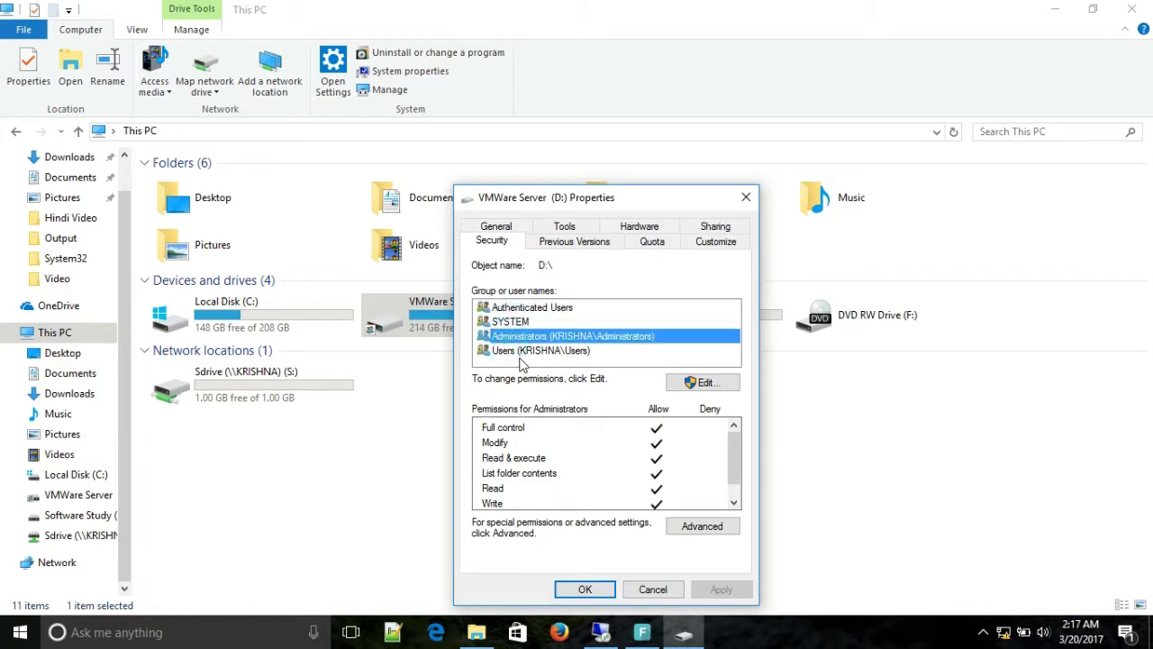
click(519, 351)
Edit the drive's security permissions and add the Everyone group by finding it in the list of users and groups.
click(701, 382)
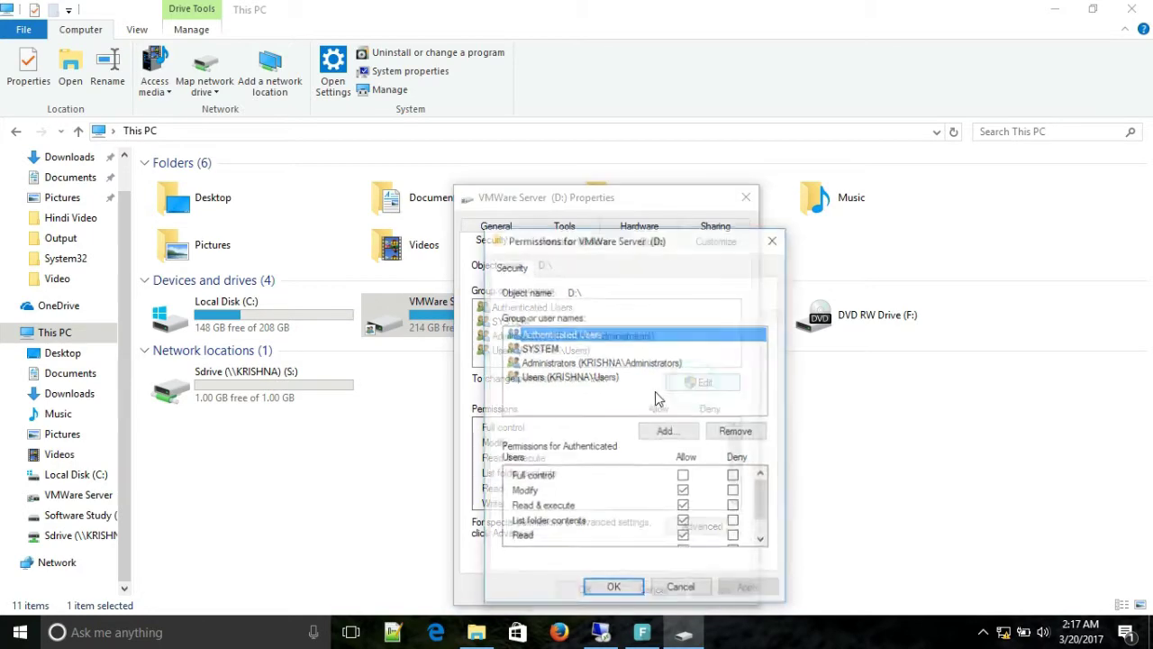
click(674, 432)
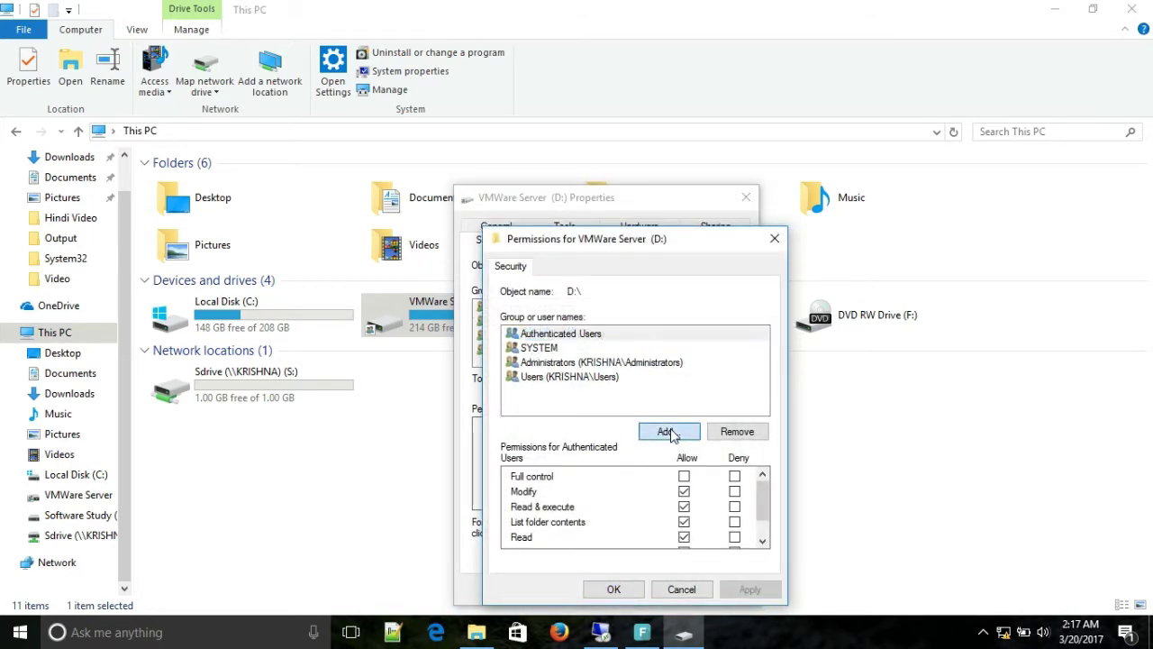
click(537, 447)
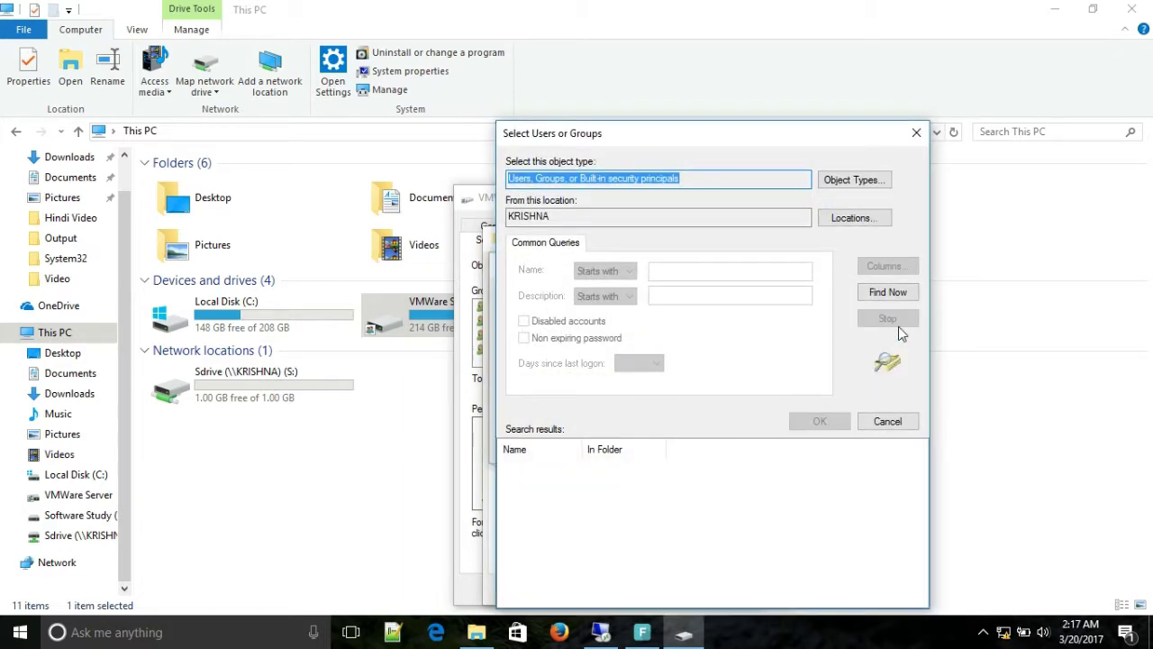
click(887, 292)
click(528, 543)
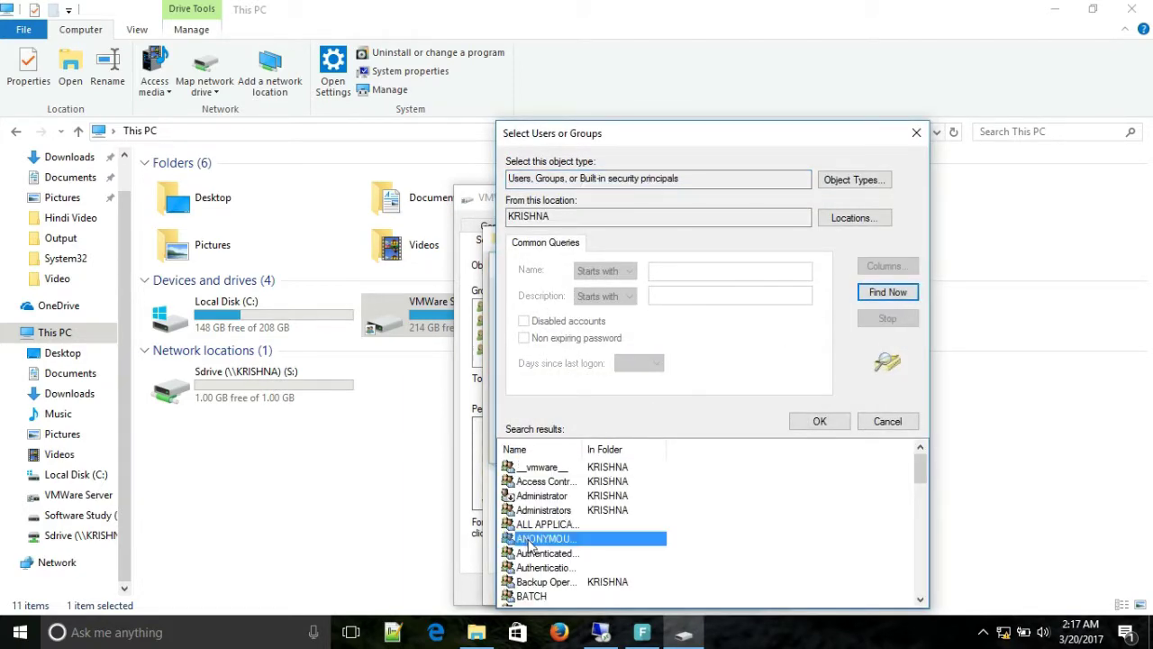
key(e)
click(541, 484)
click(820, 421)
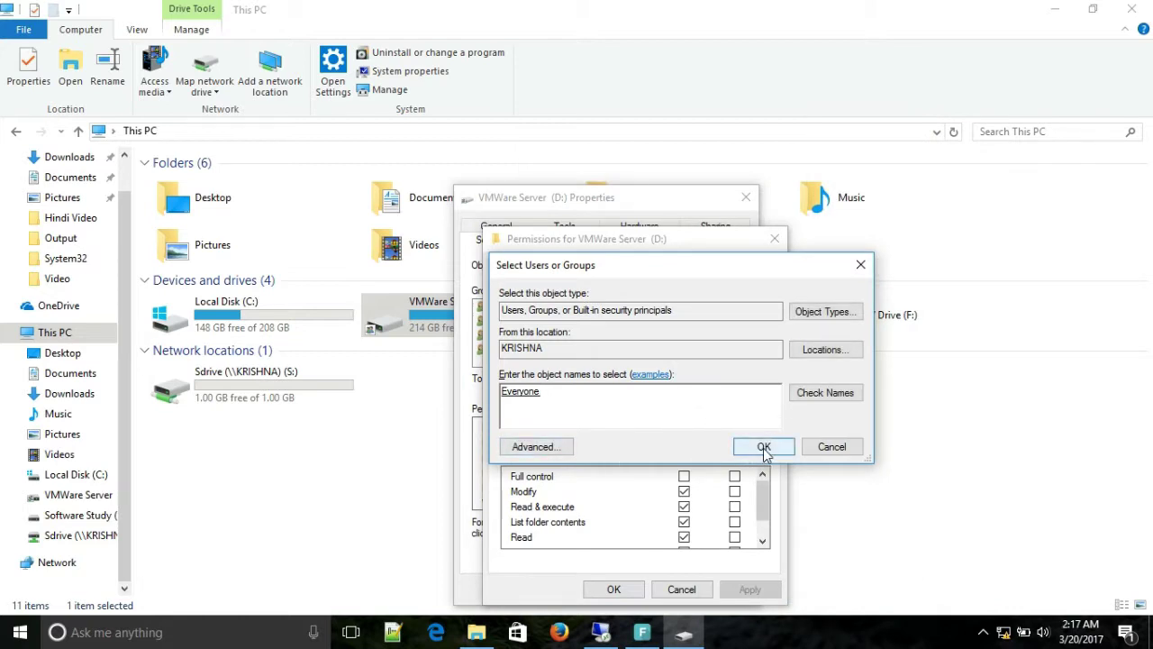
click(764, 446)
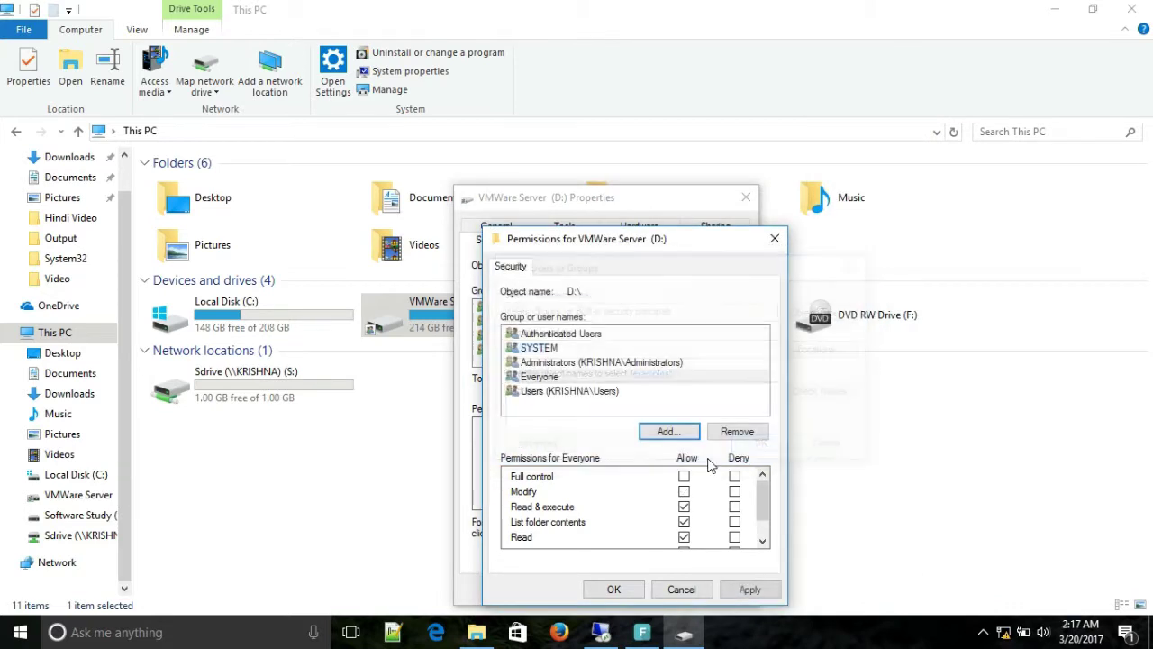
Allow Everyone Full control on VMWare Server (D:), apply the change, and close the permissions and properties dialogs.
click(542, 379)
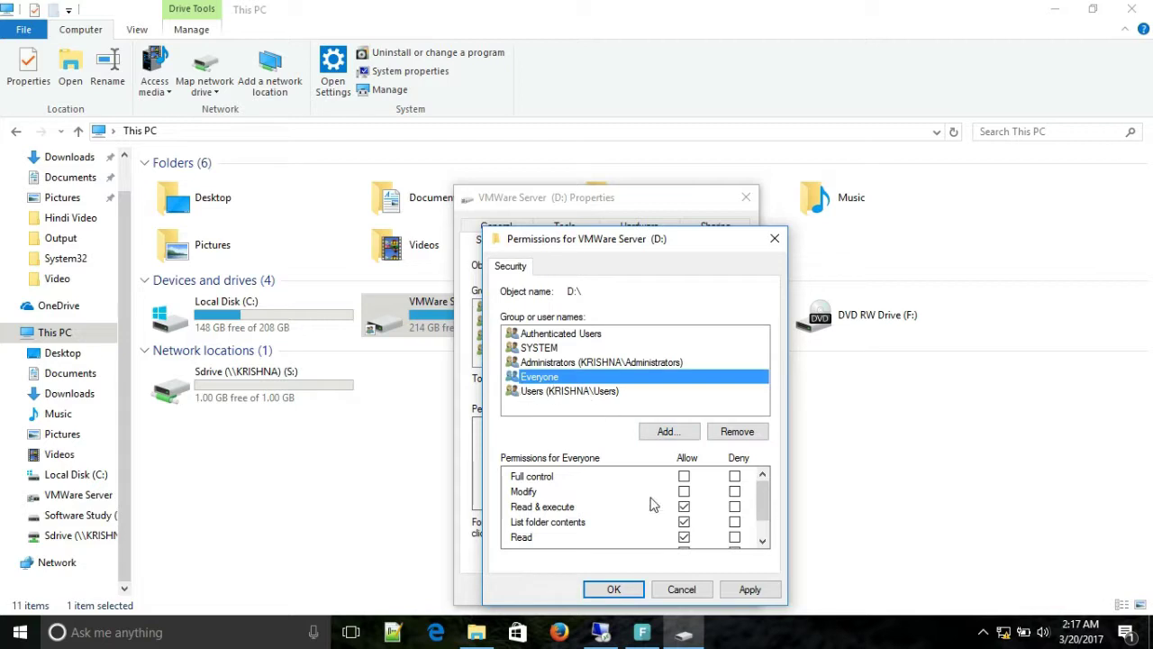
click(685, 476)
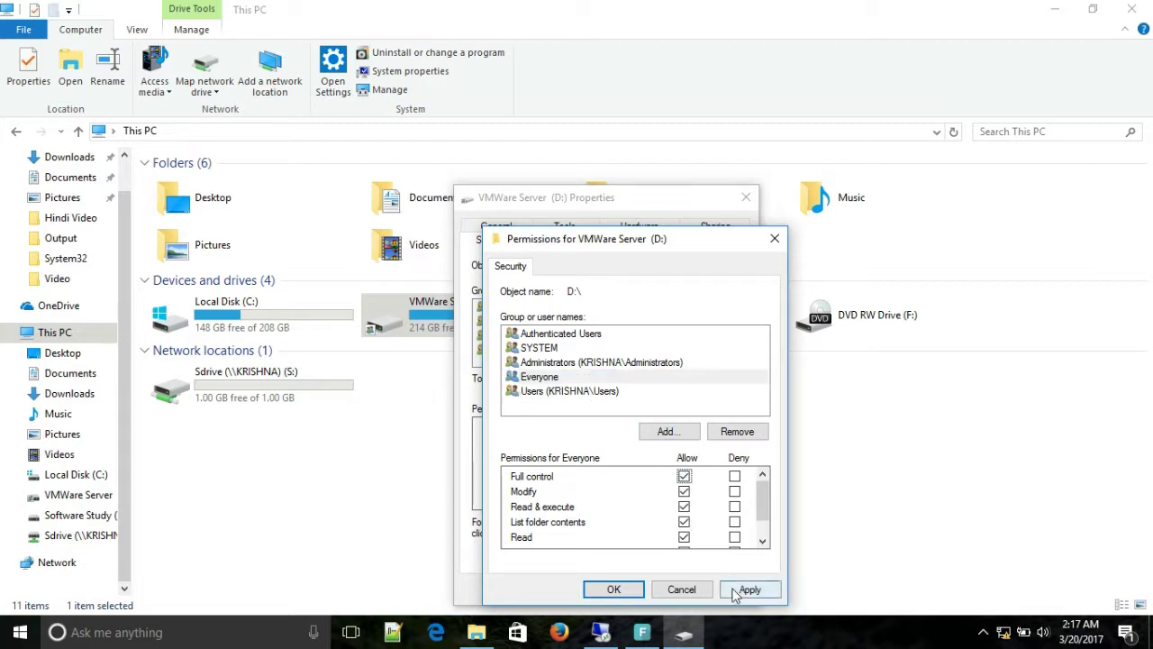
click(614, 590)
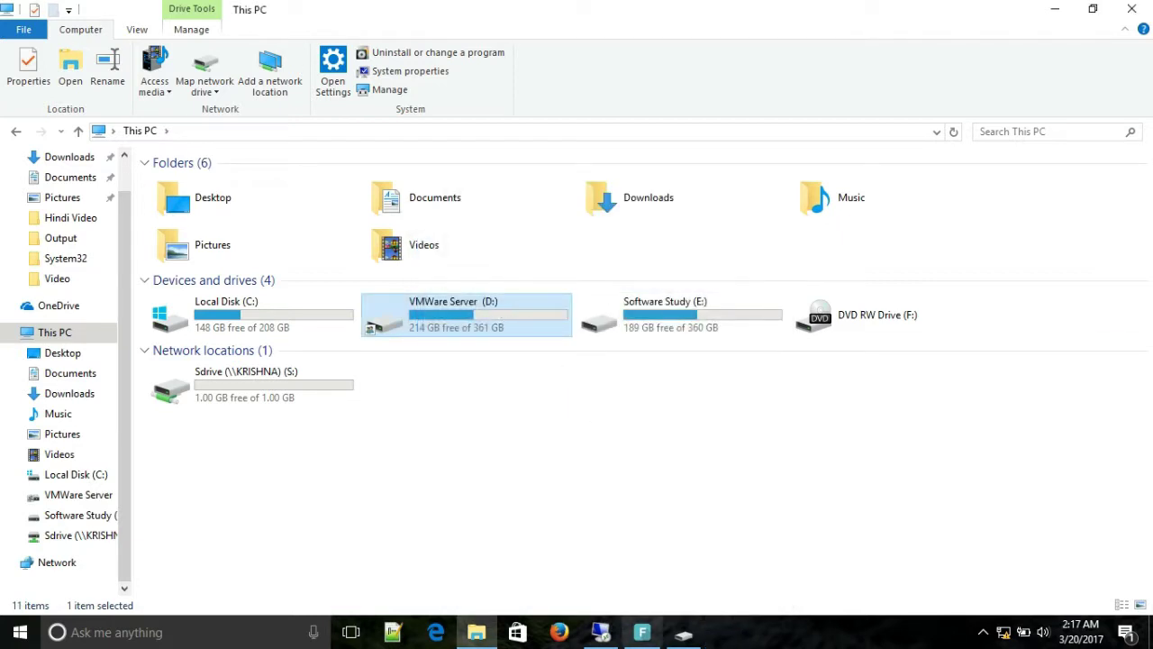
click(682, 635)
click(615, 589)
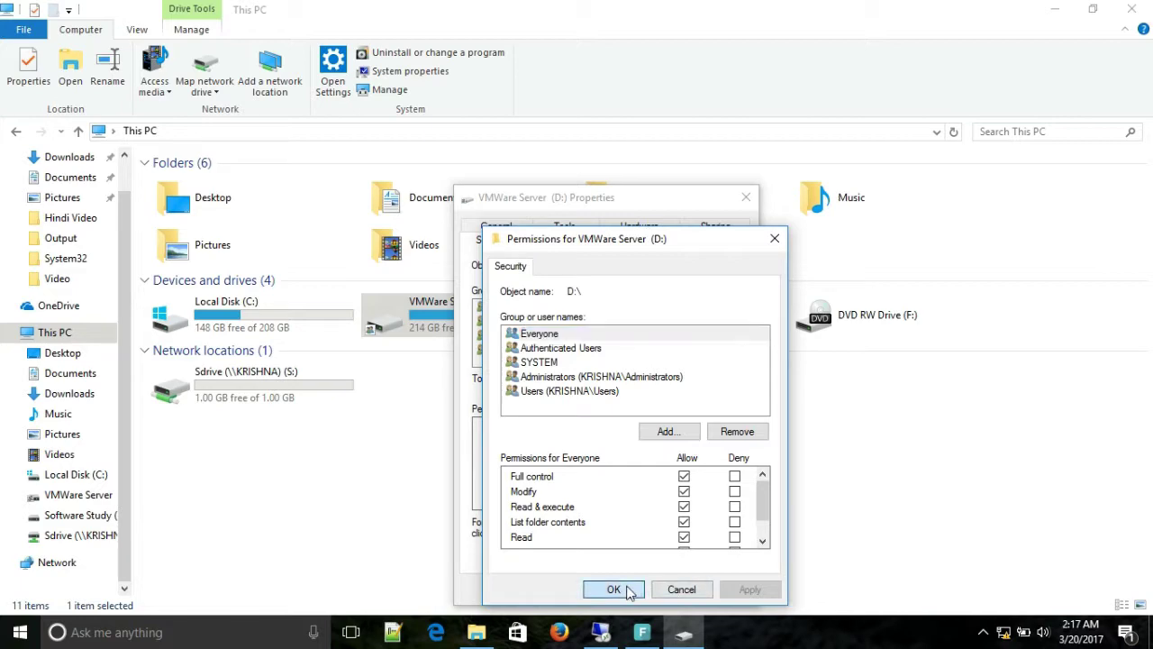
click(601, 593)
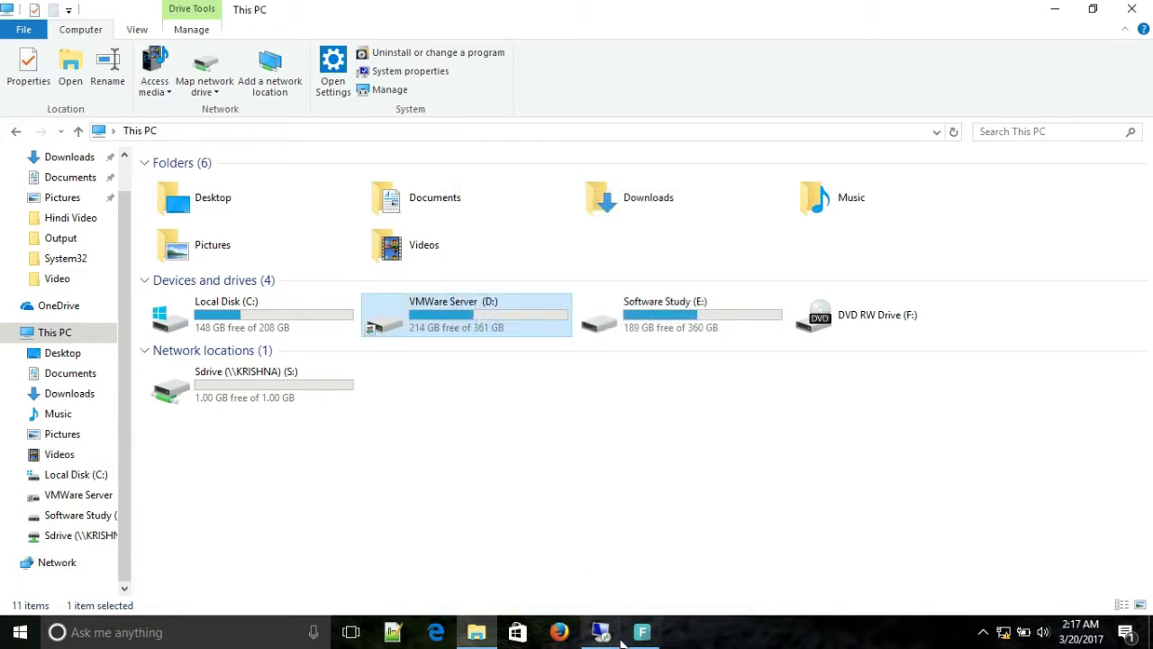
Return to the remote session, open the Windows 10 computer's d share from the network list, and select all its items.
click(600, 631)
click(252, 180)
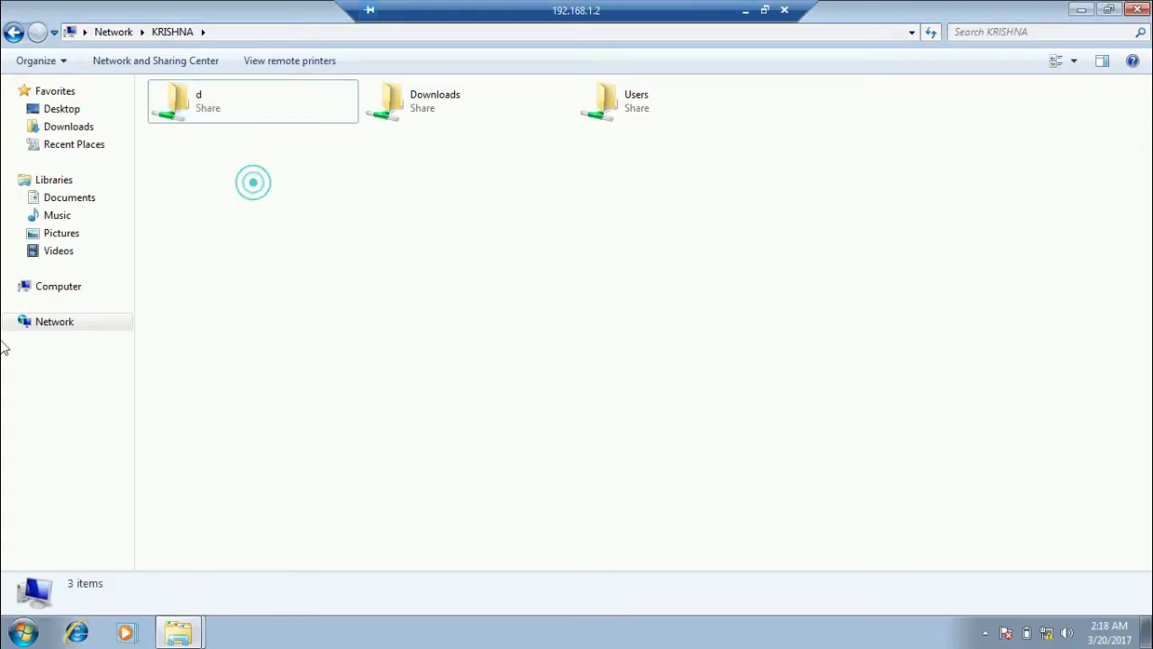
click(52, 321)
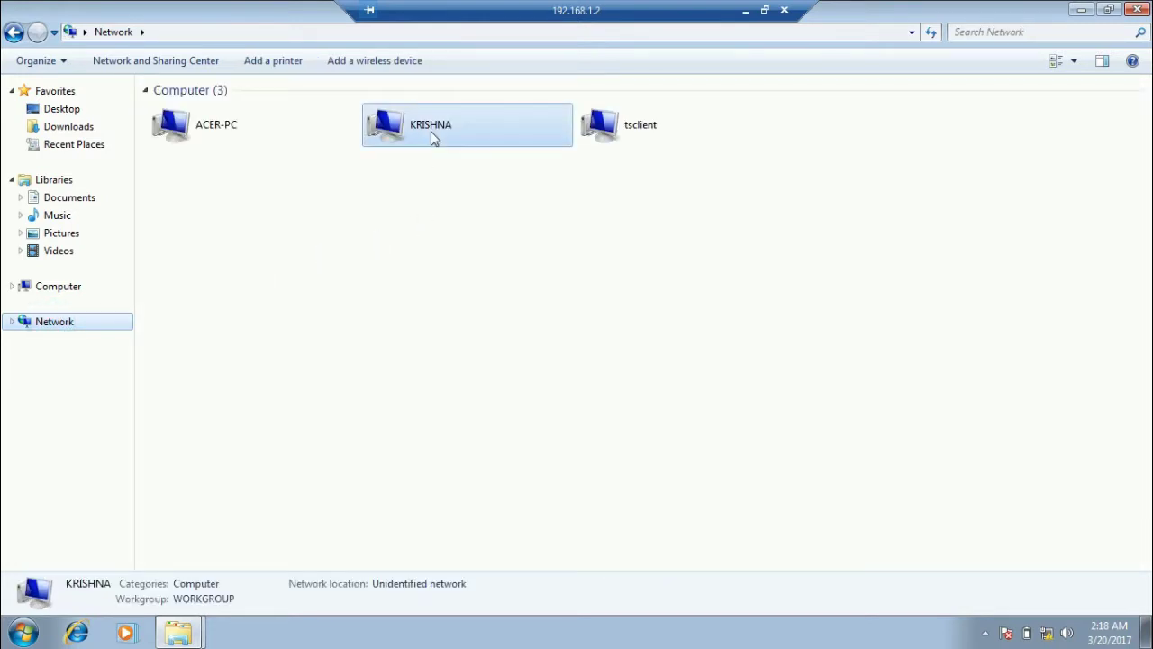
double_click(435, 126)
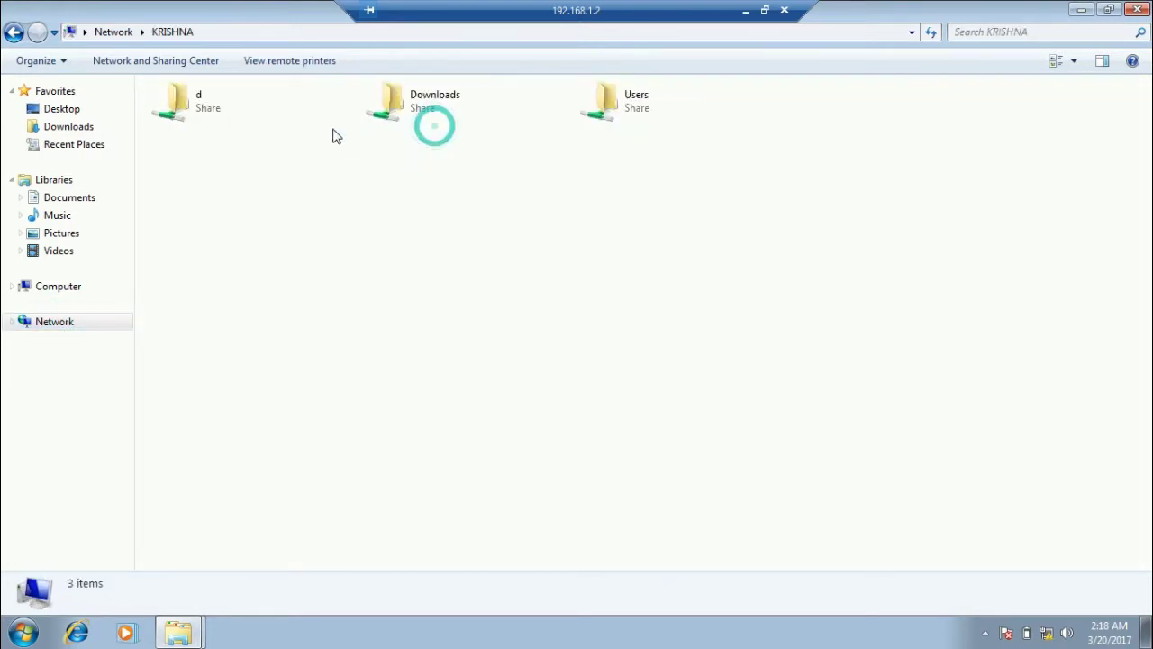
click(191, 106)
double_click(191, 120)
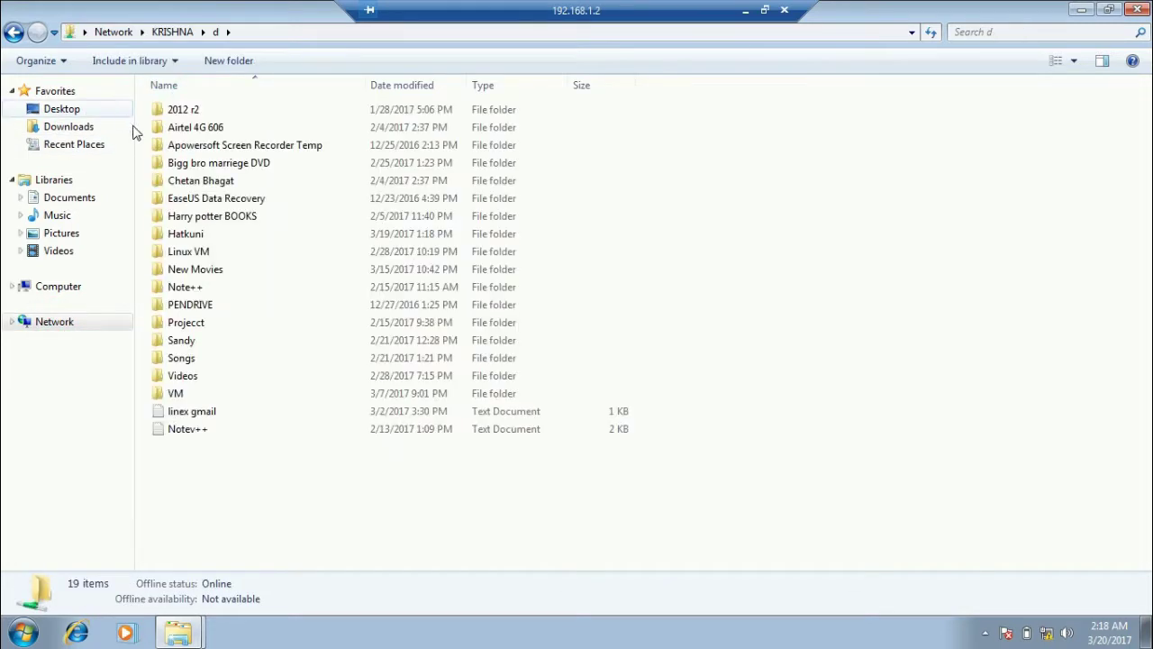
drag(209, 481, 171, 135)
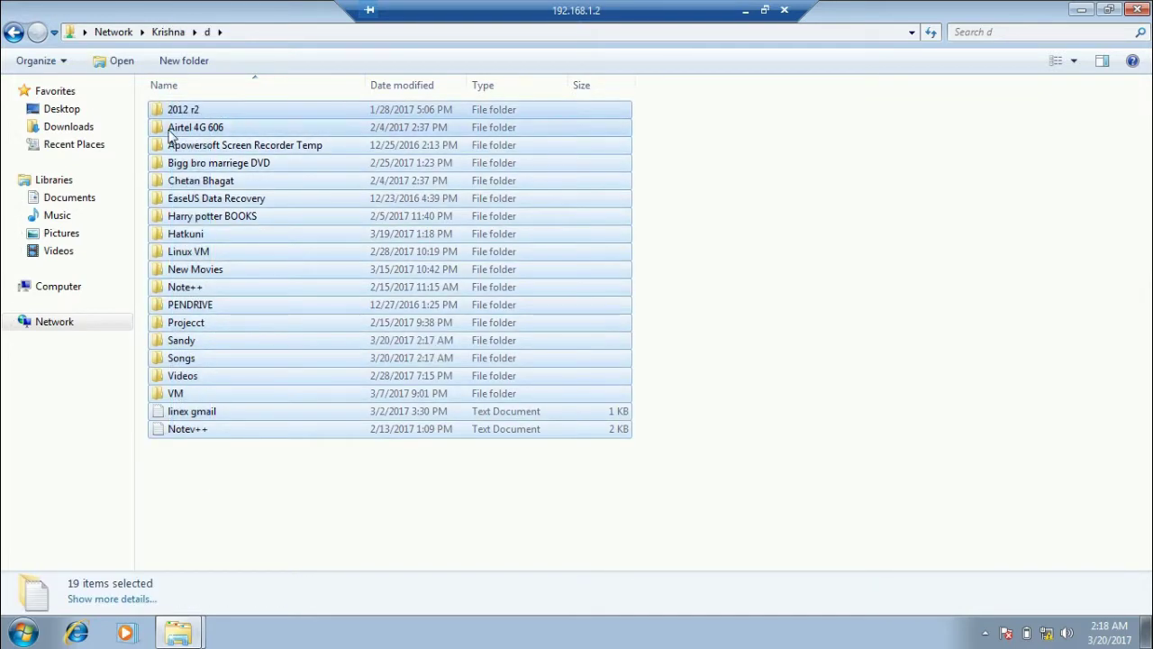
Check the share's 2012 r2 and Airtel 4G 606 folders, including Not To share and its Universal Master Code Calculator subfolder, then return to d.
double_click(218, 111)
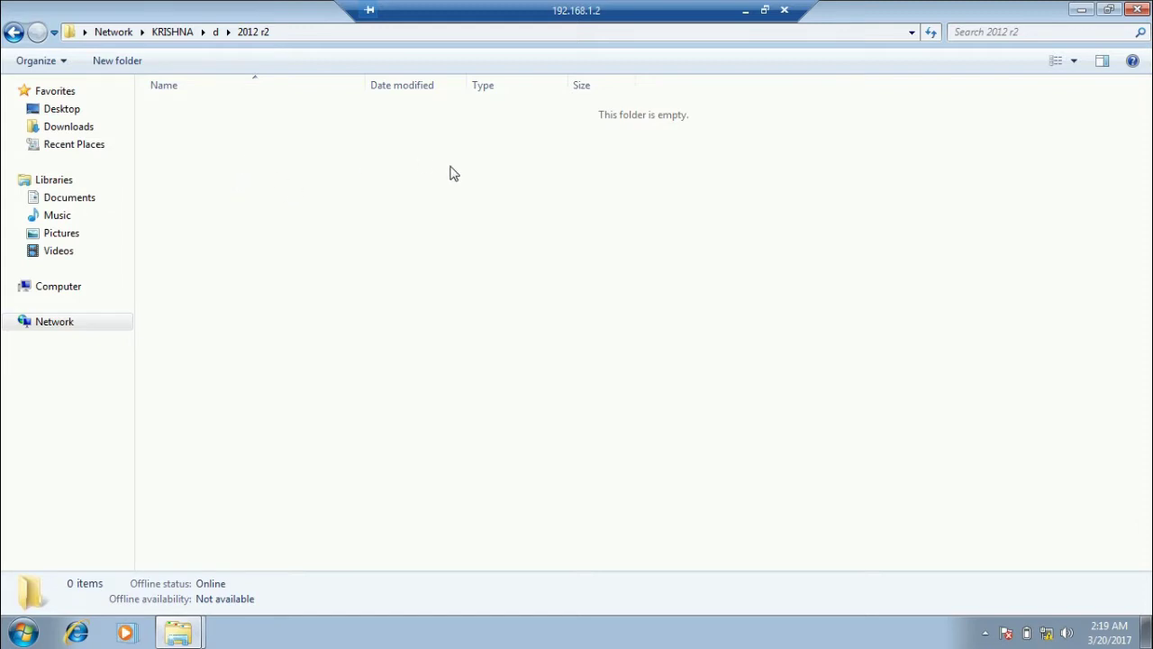
click(15, 38)
double_click(196, 124)
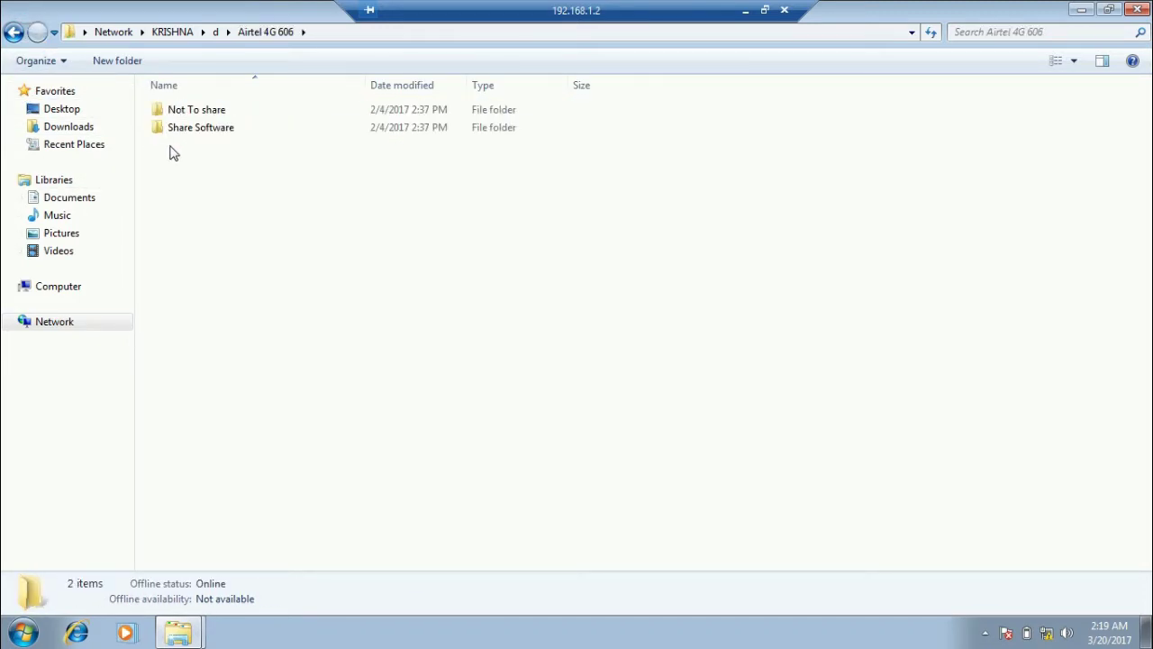
double_click(193, 110)
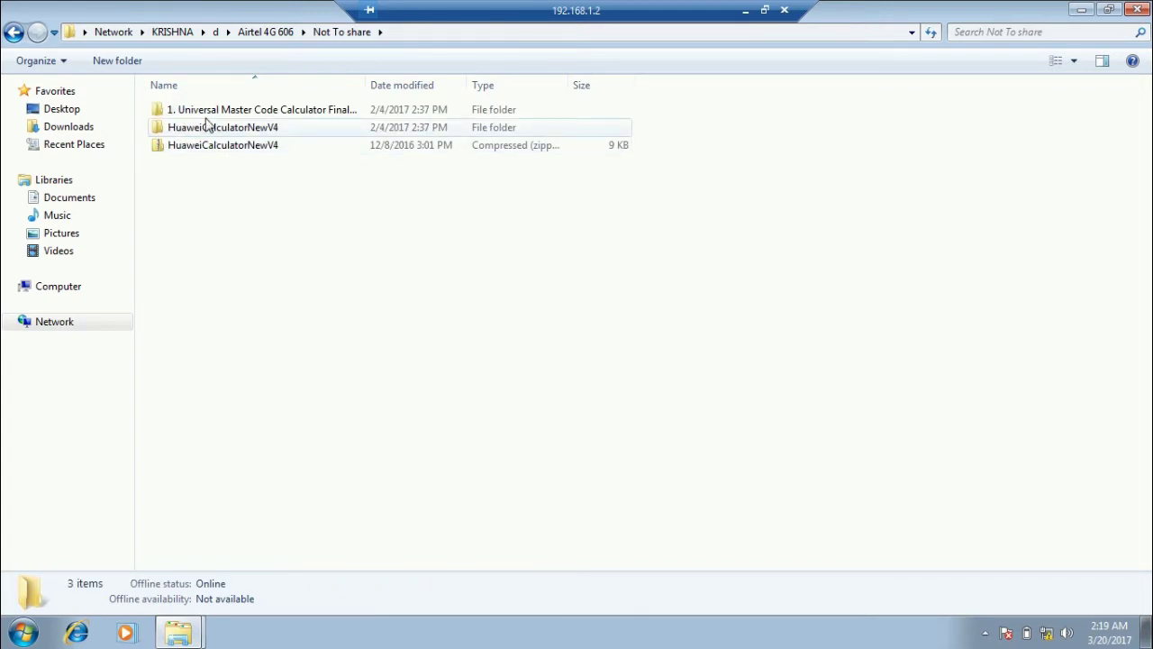
double_click(206, 114)
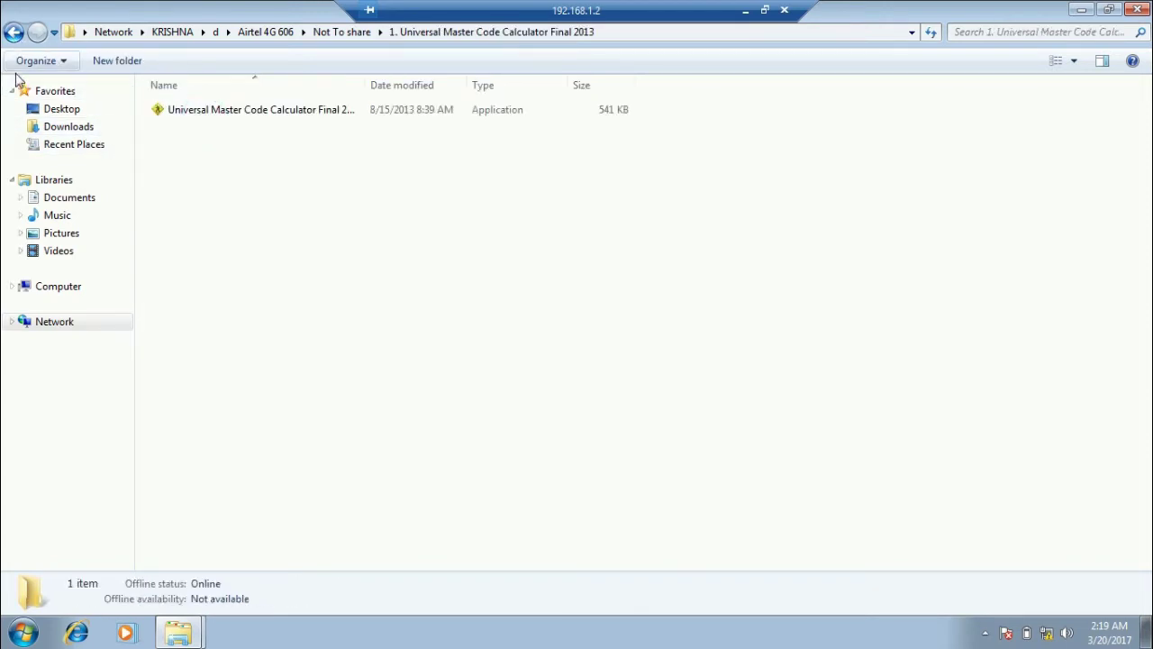
click(14, 33)
click(14, 34)
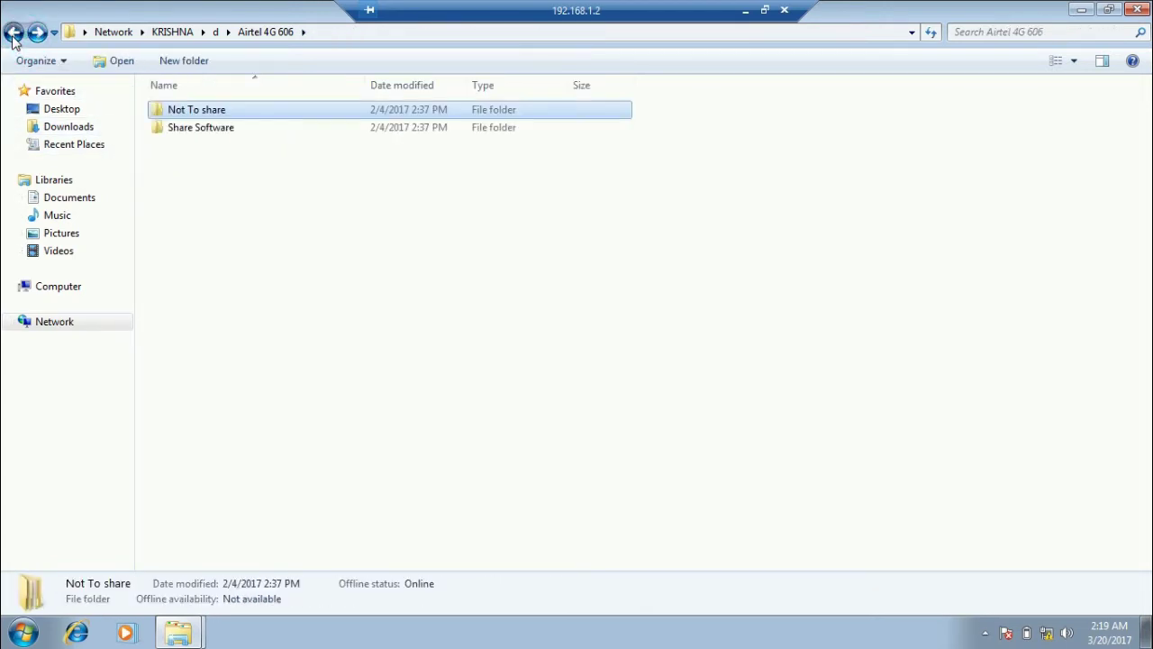
click(13, 34)
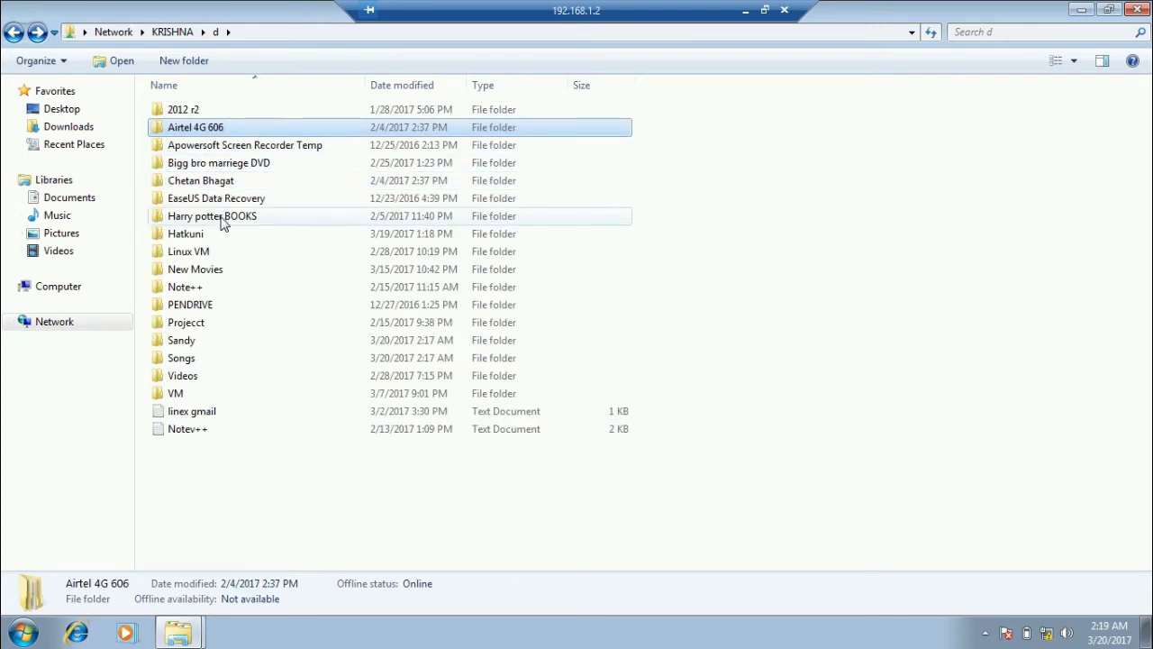
Open the Chetan Bhagat folder in the d share, select all its files, and go back to the share.
double_click(215, 182)
drag(194, 179, 172, 84)
click(14, 32)
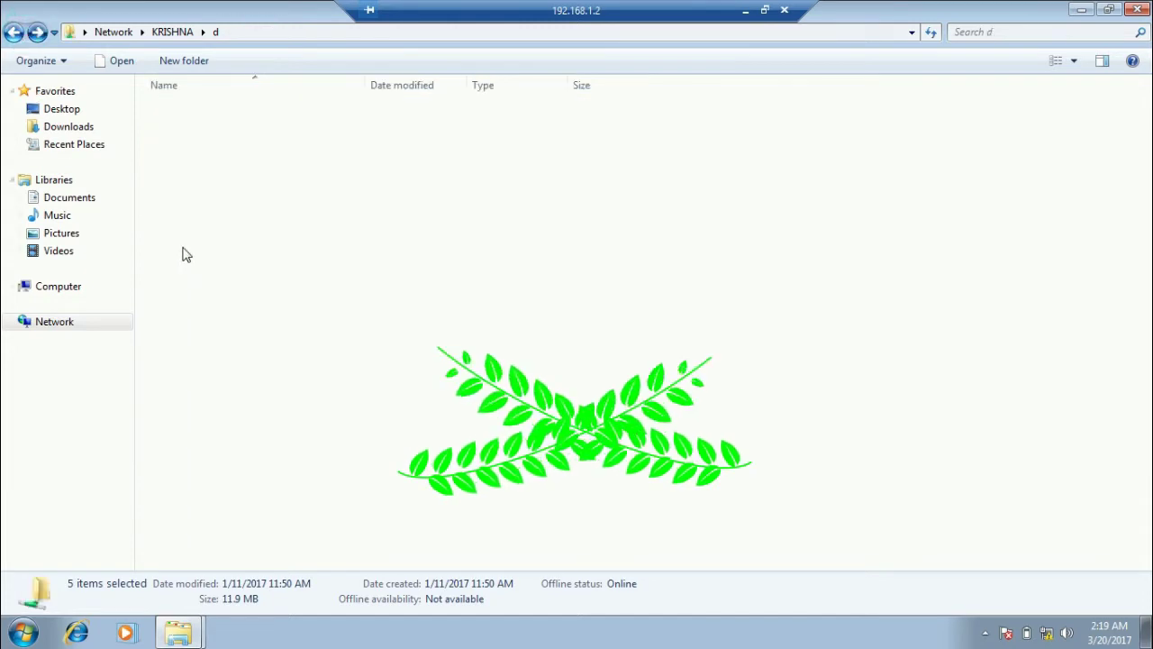